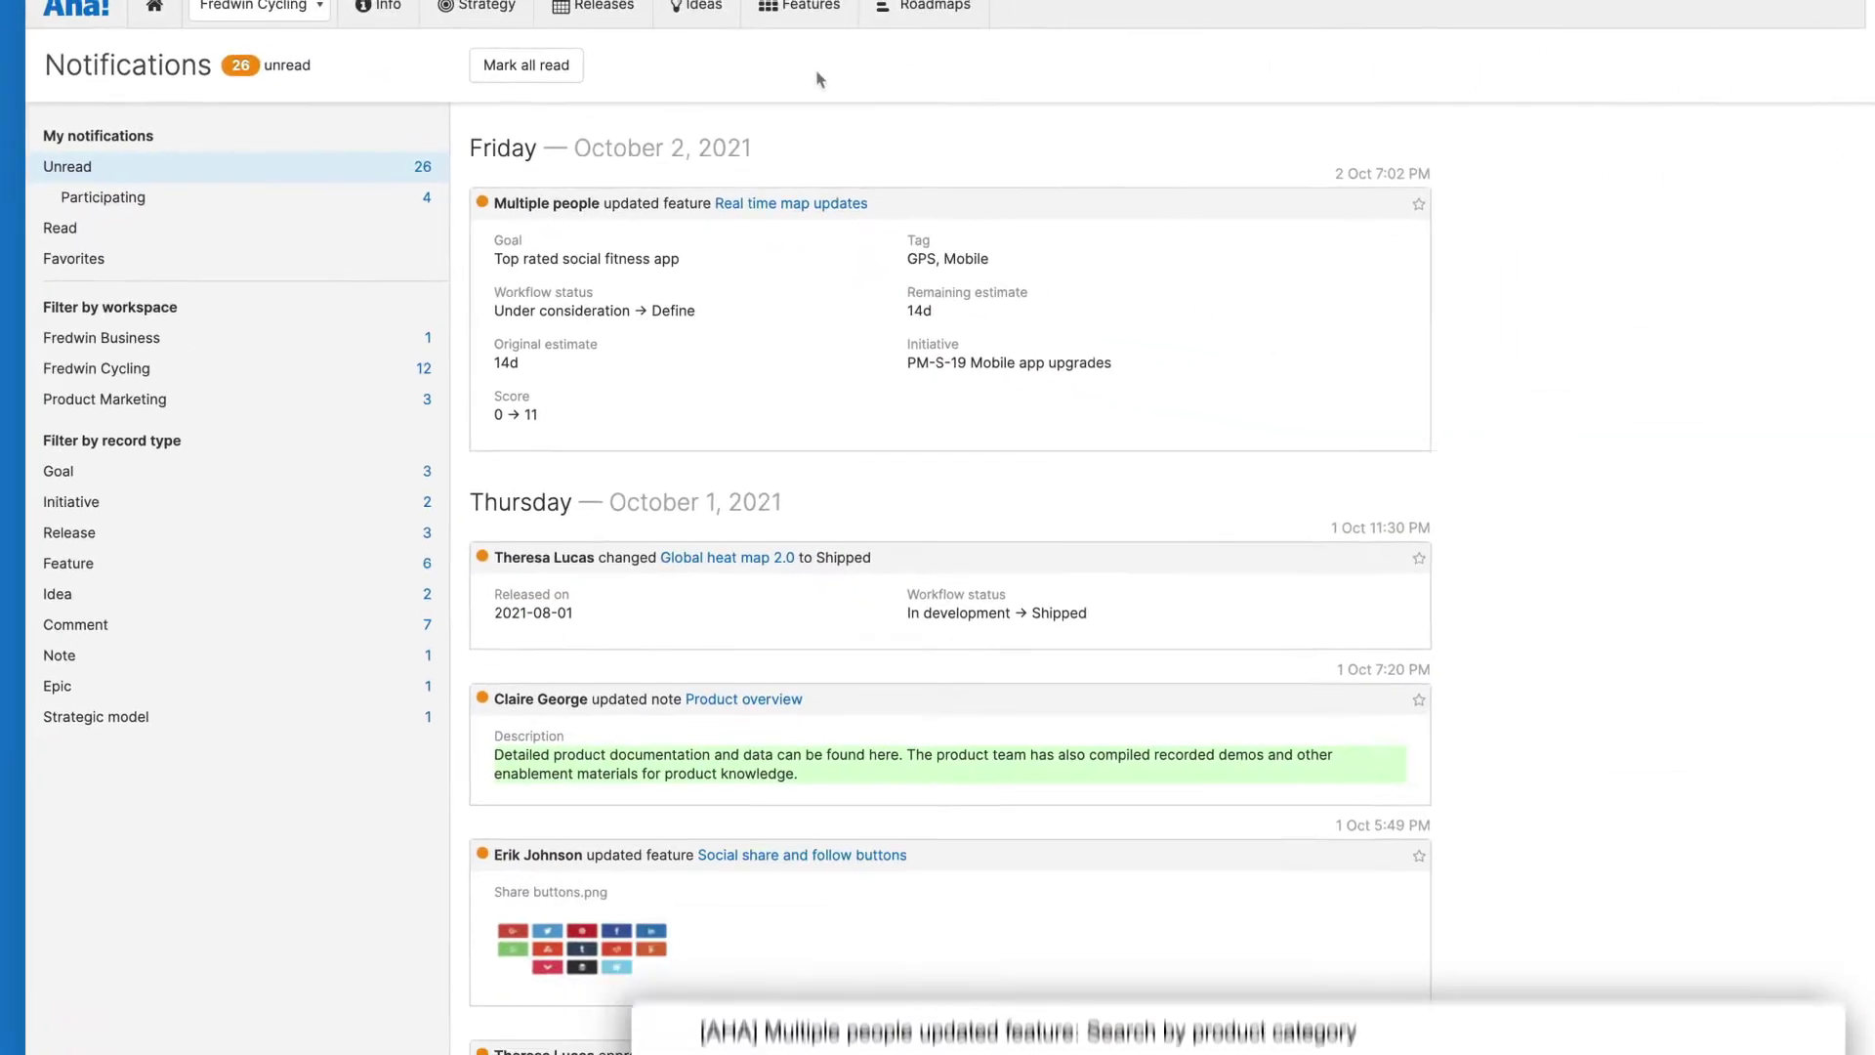
Open the features board and view the Post local meetups 2.0 feature.
mouse_move(728, 32)
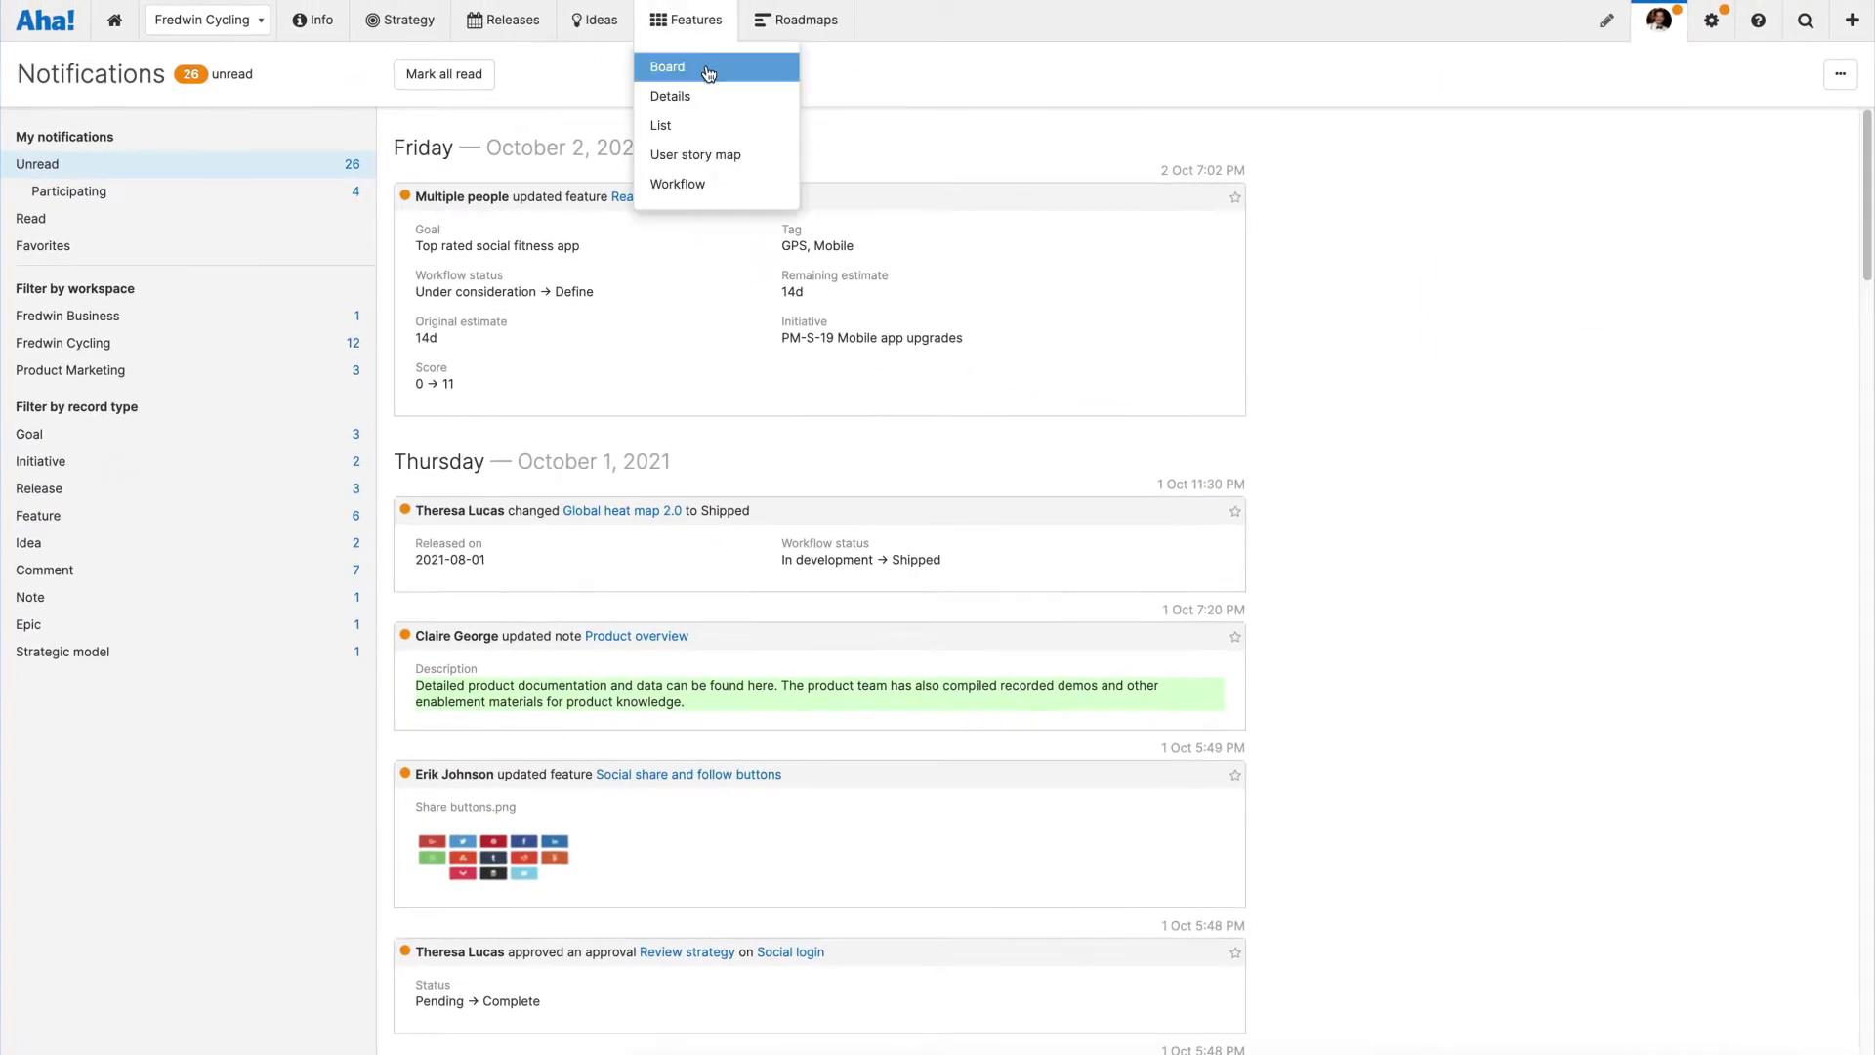
left_click(709, 74)
left_click(699, 445)
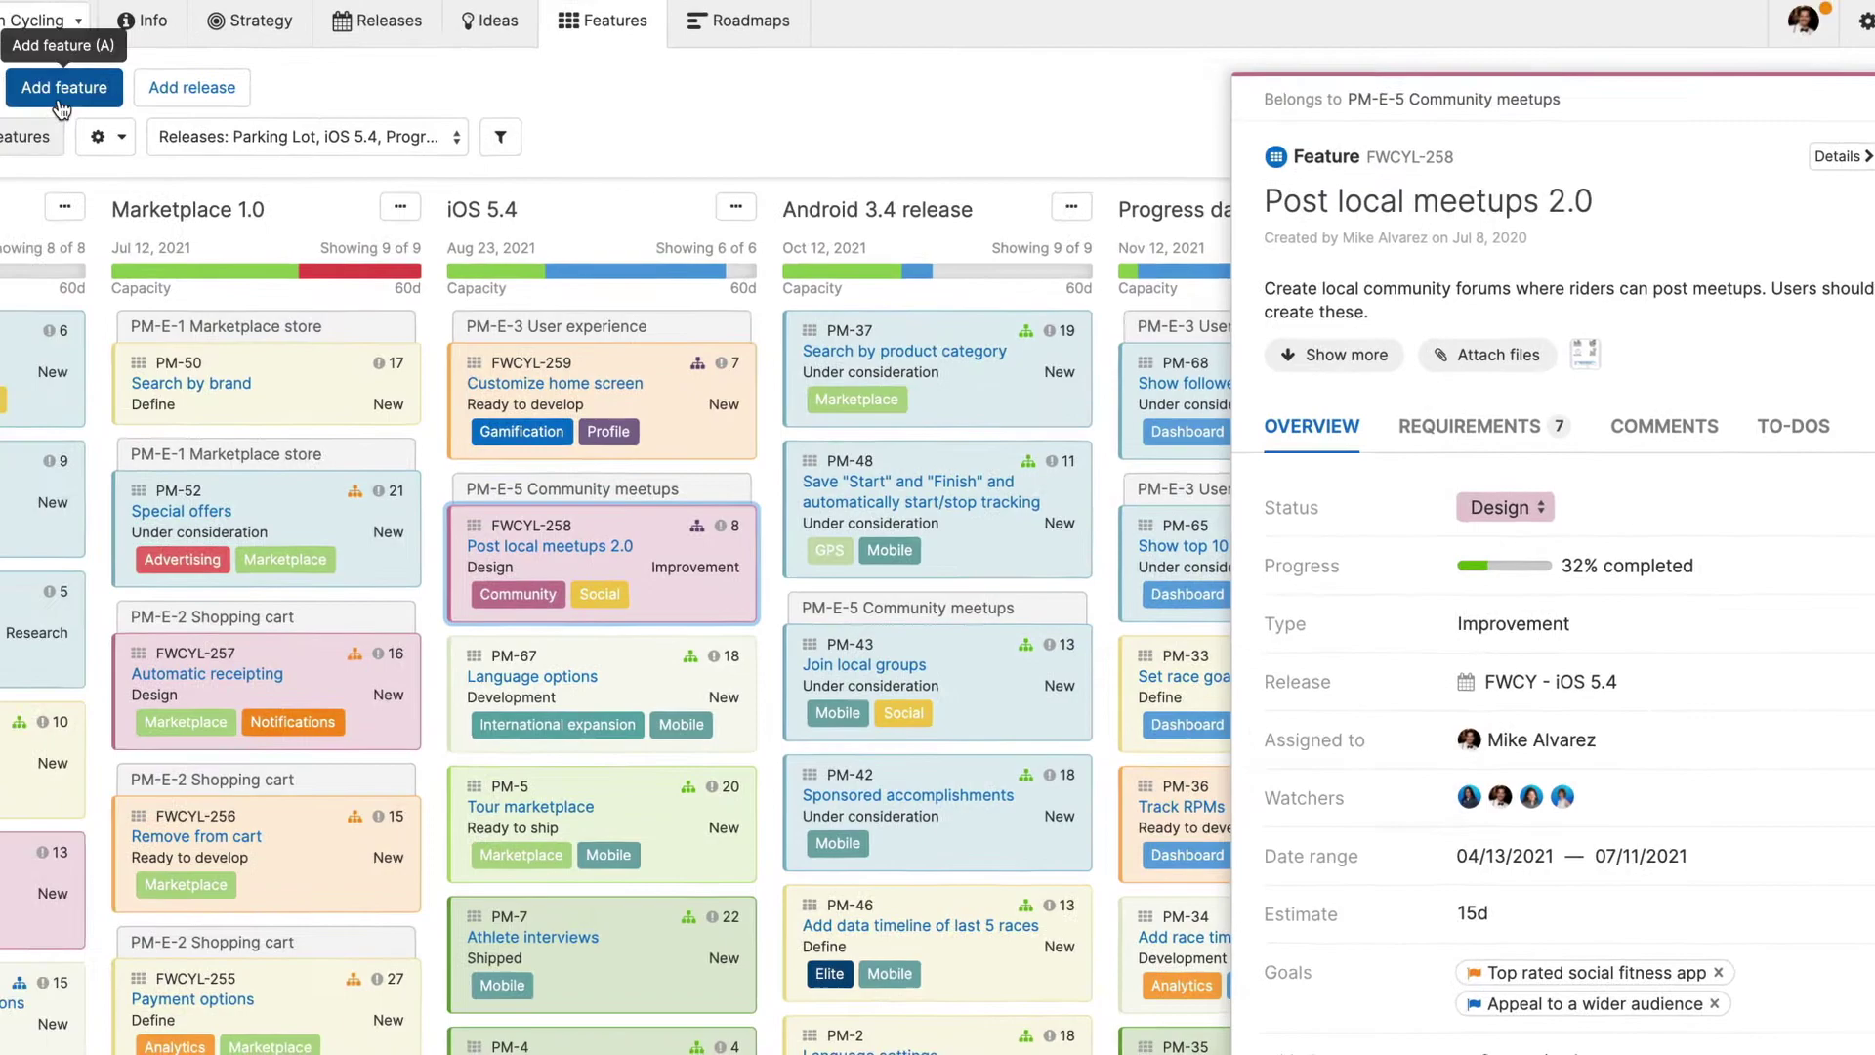
Add a new feature named 'Real time map updates' to Android 3.4.
left_click(58, 98)
type("Real time map updates")
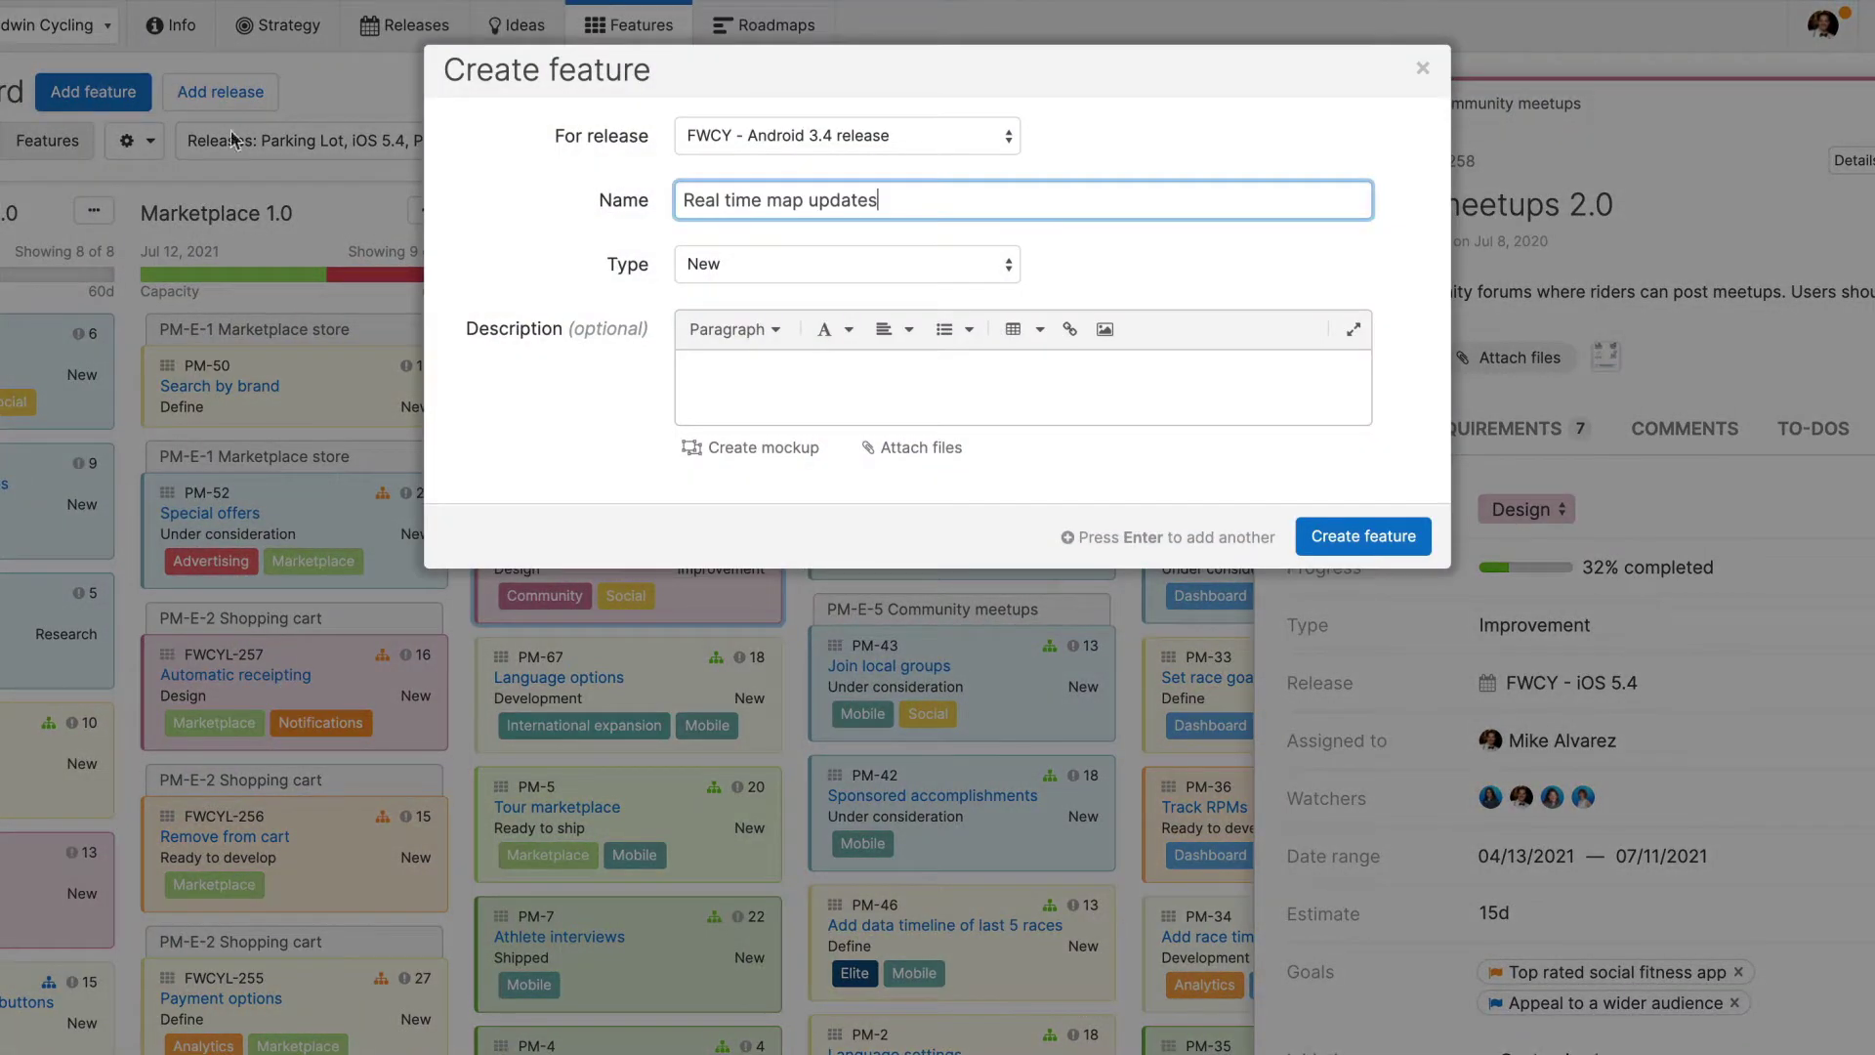
left_click(1361, 533)
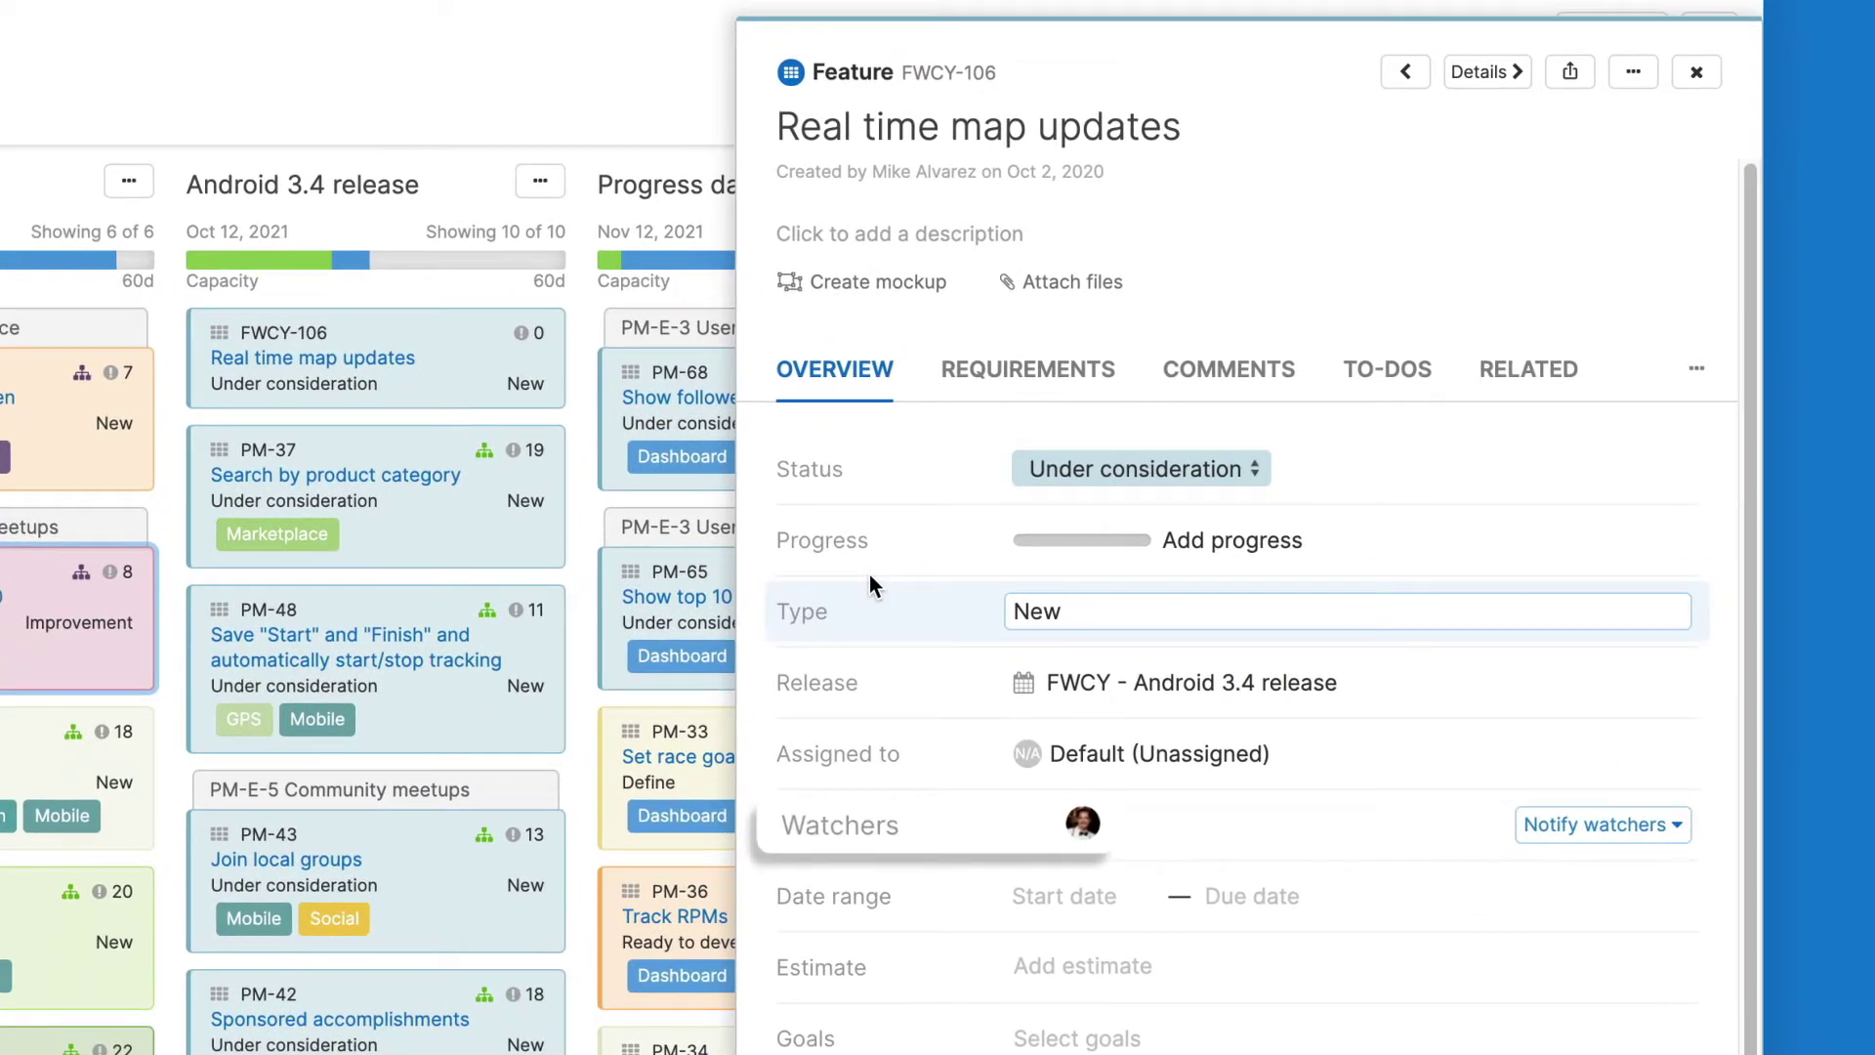
Set the feature's watchers so exactly one teammate is added, giving two watchers.
left_click(1480, 821)
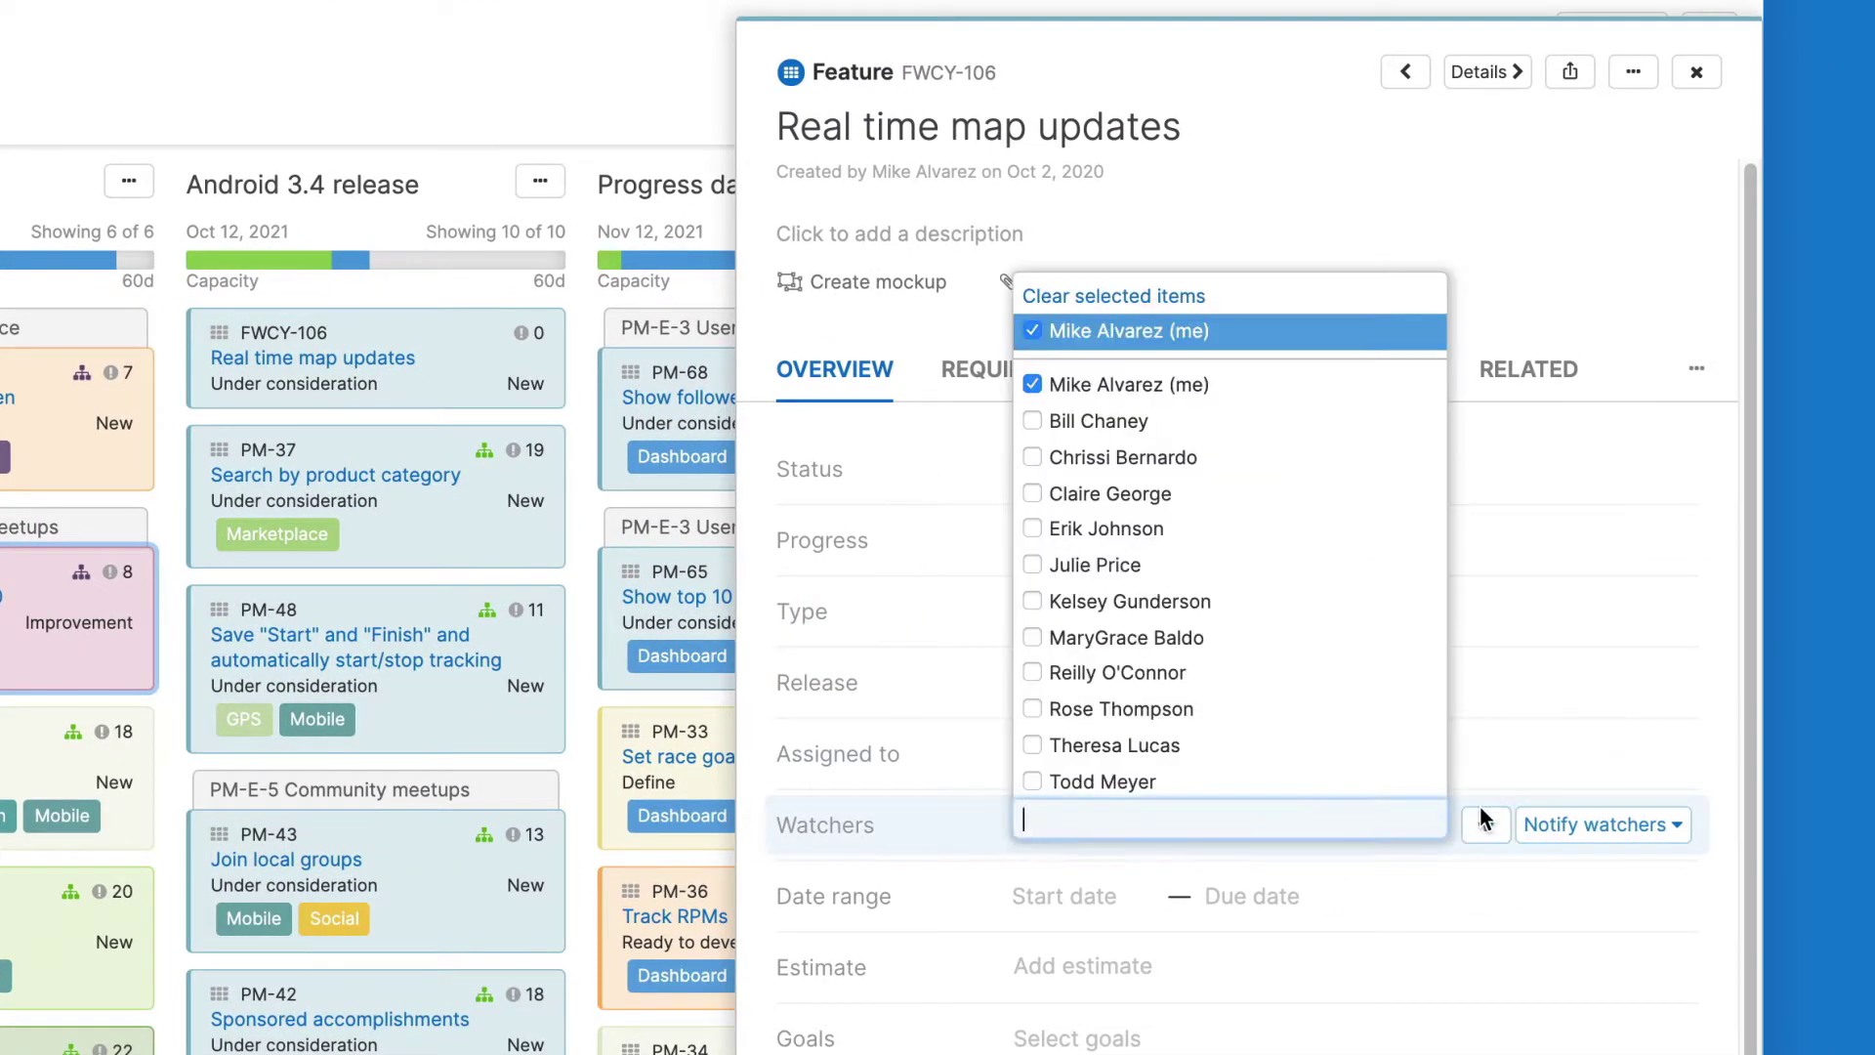
left_click(1150, 425)
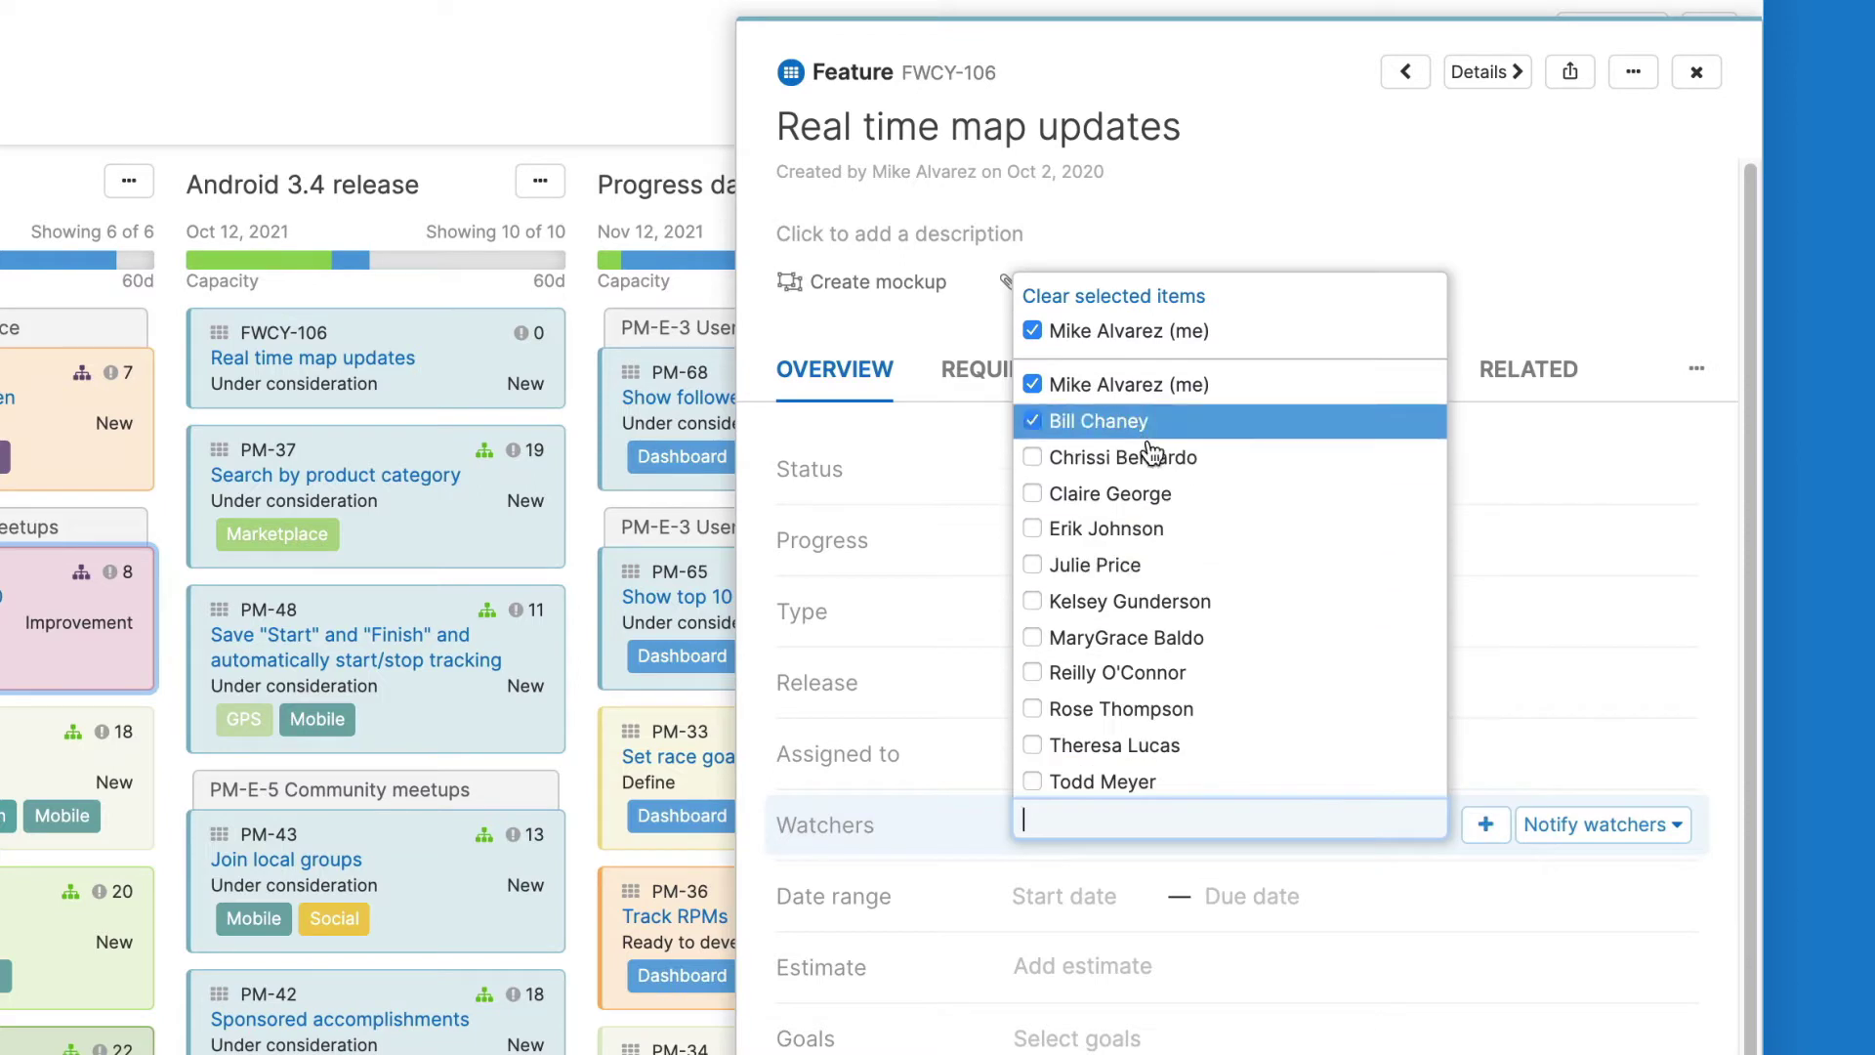
left_click(1156, 458)
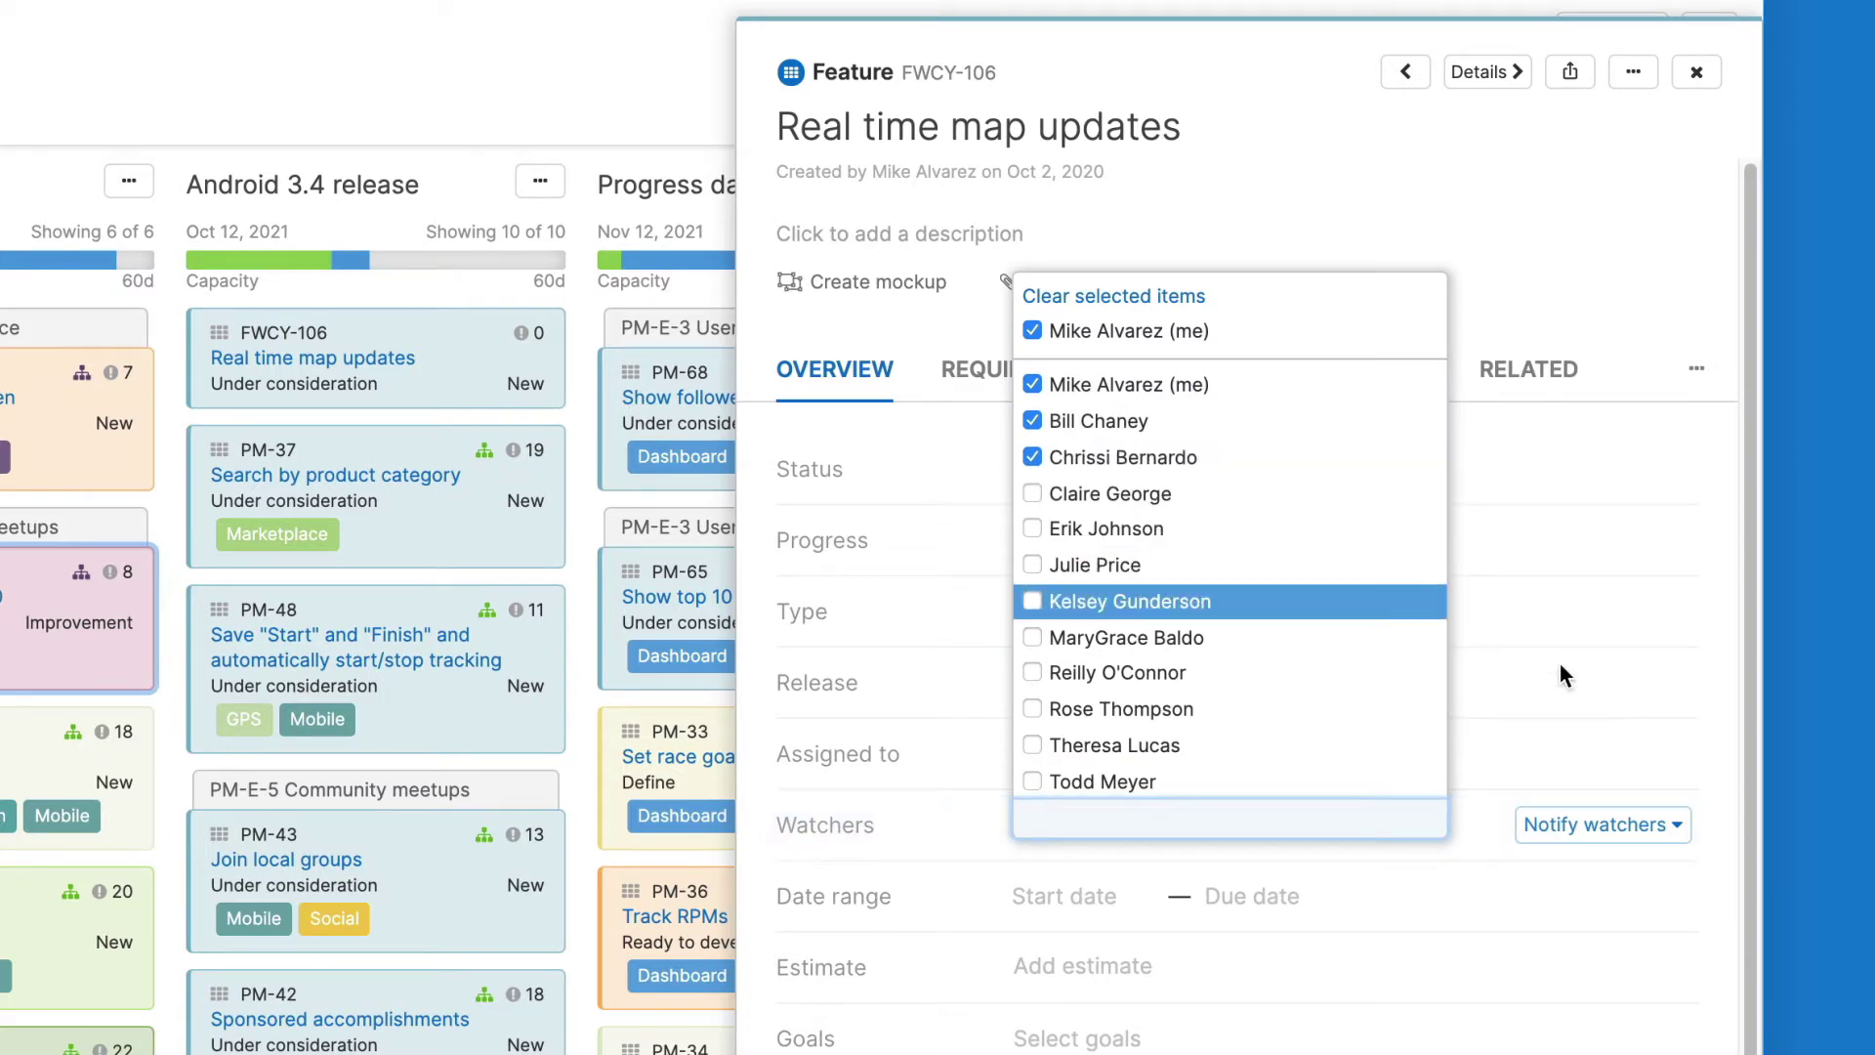
left_click(1728, 767)
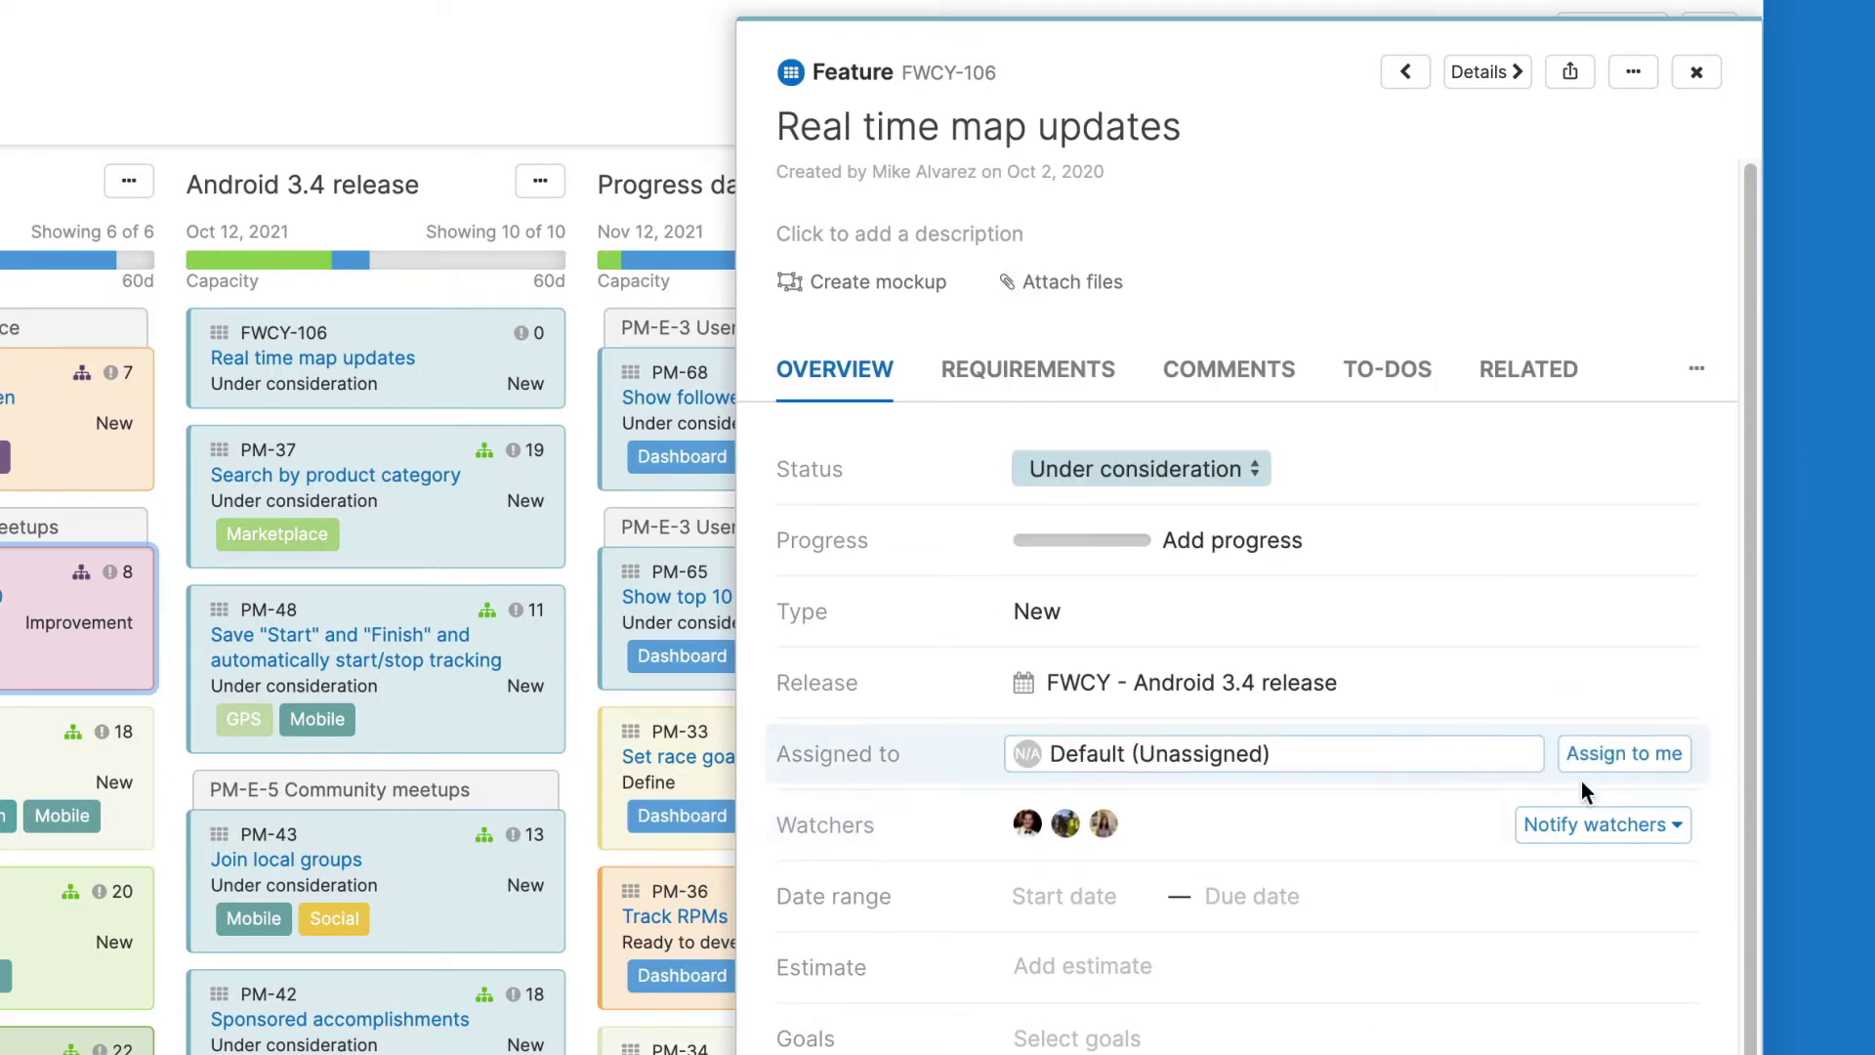
left_click(1365, 845)
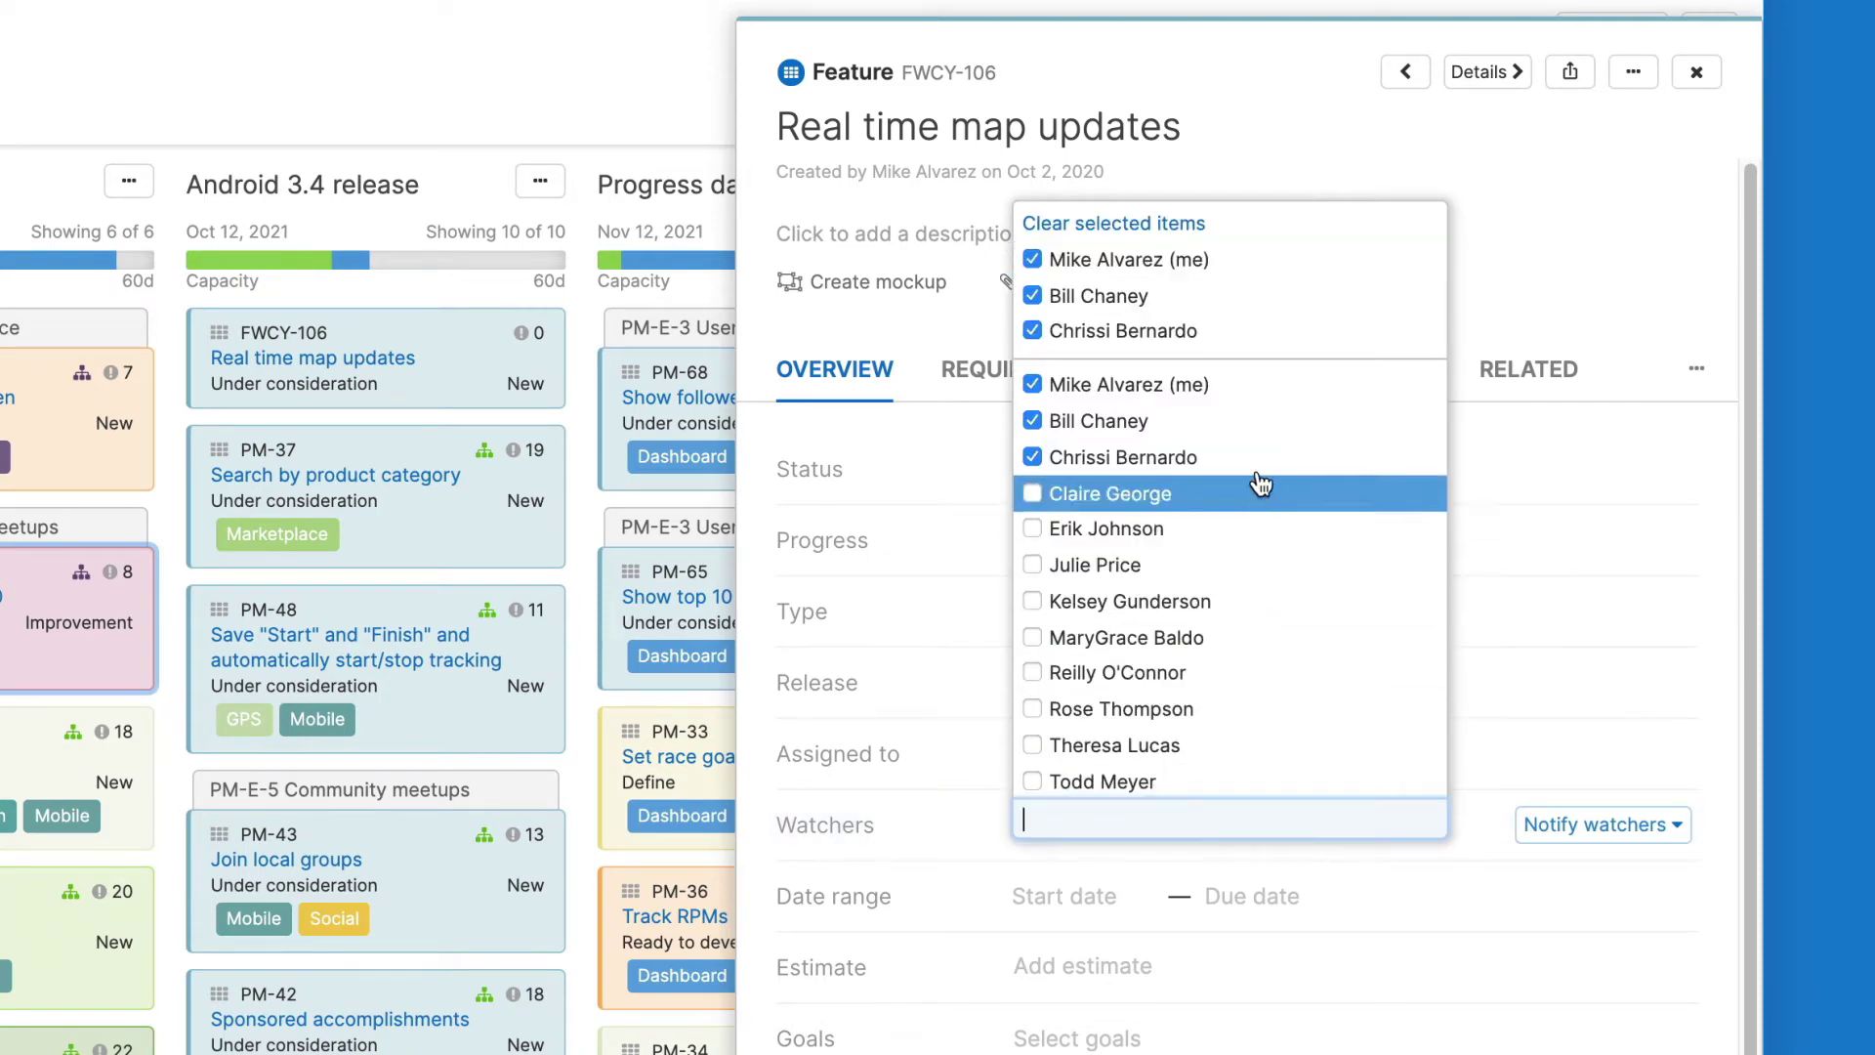
left_click(1260, 476)
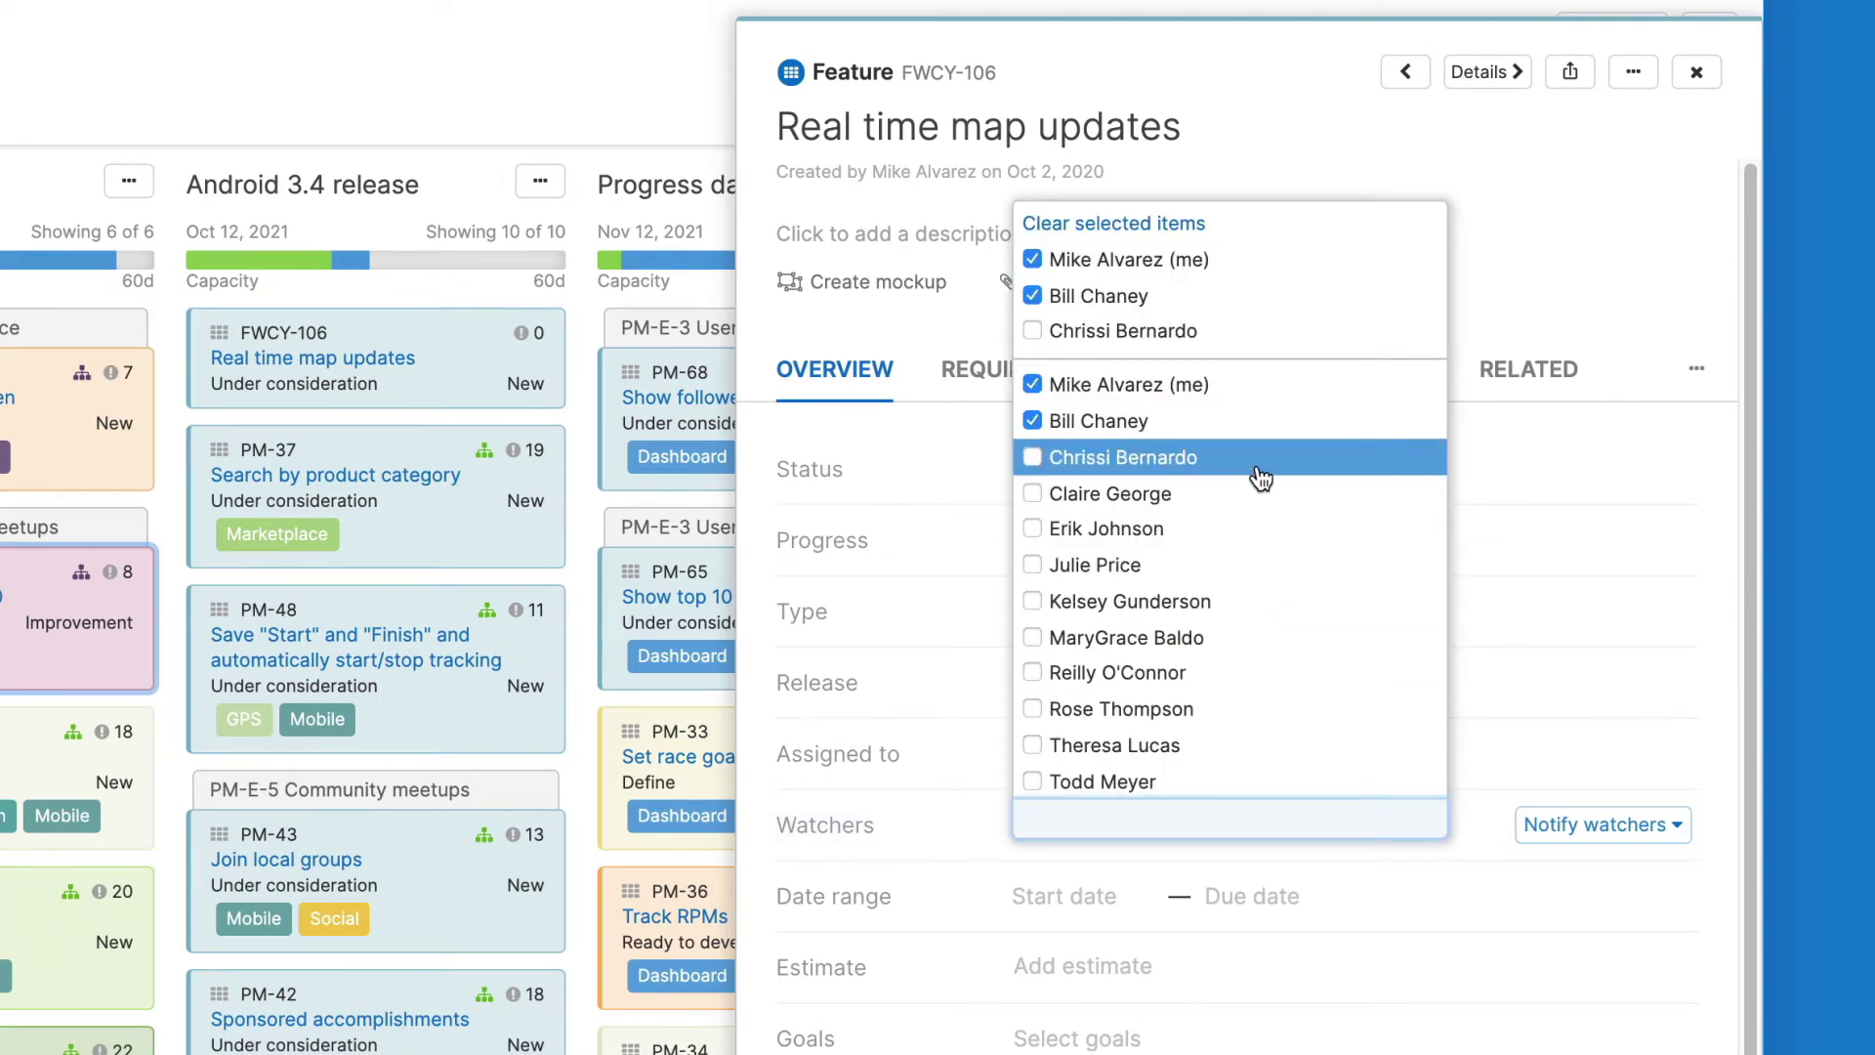
left_click(1734, 635)
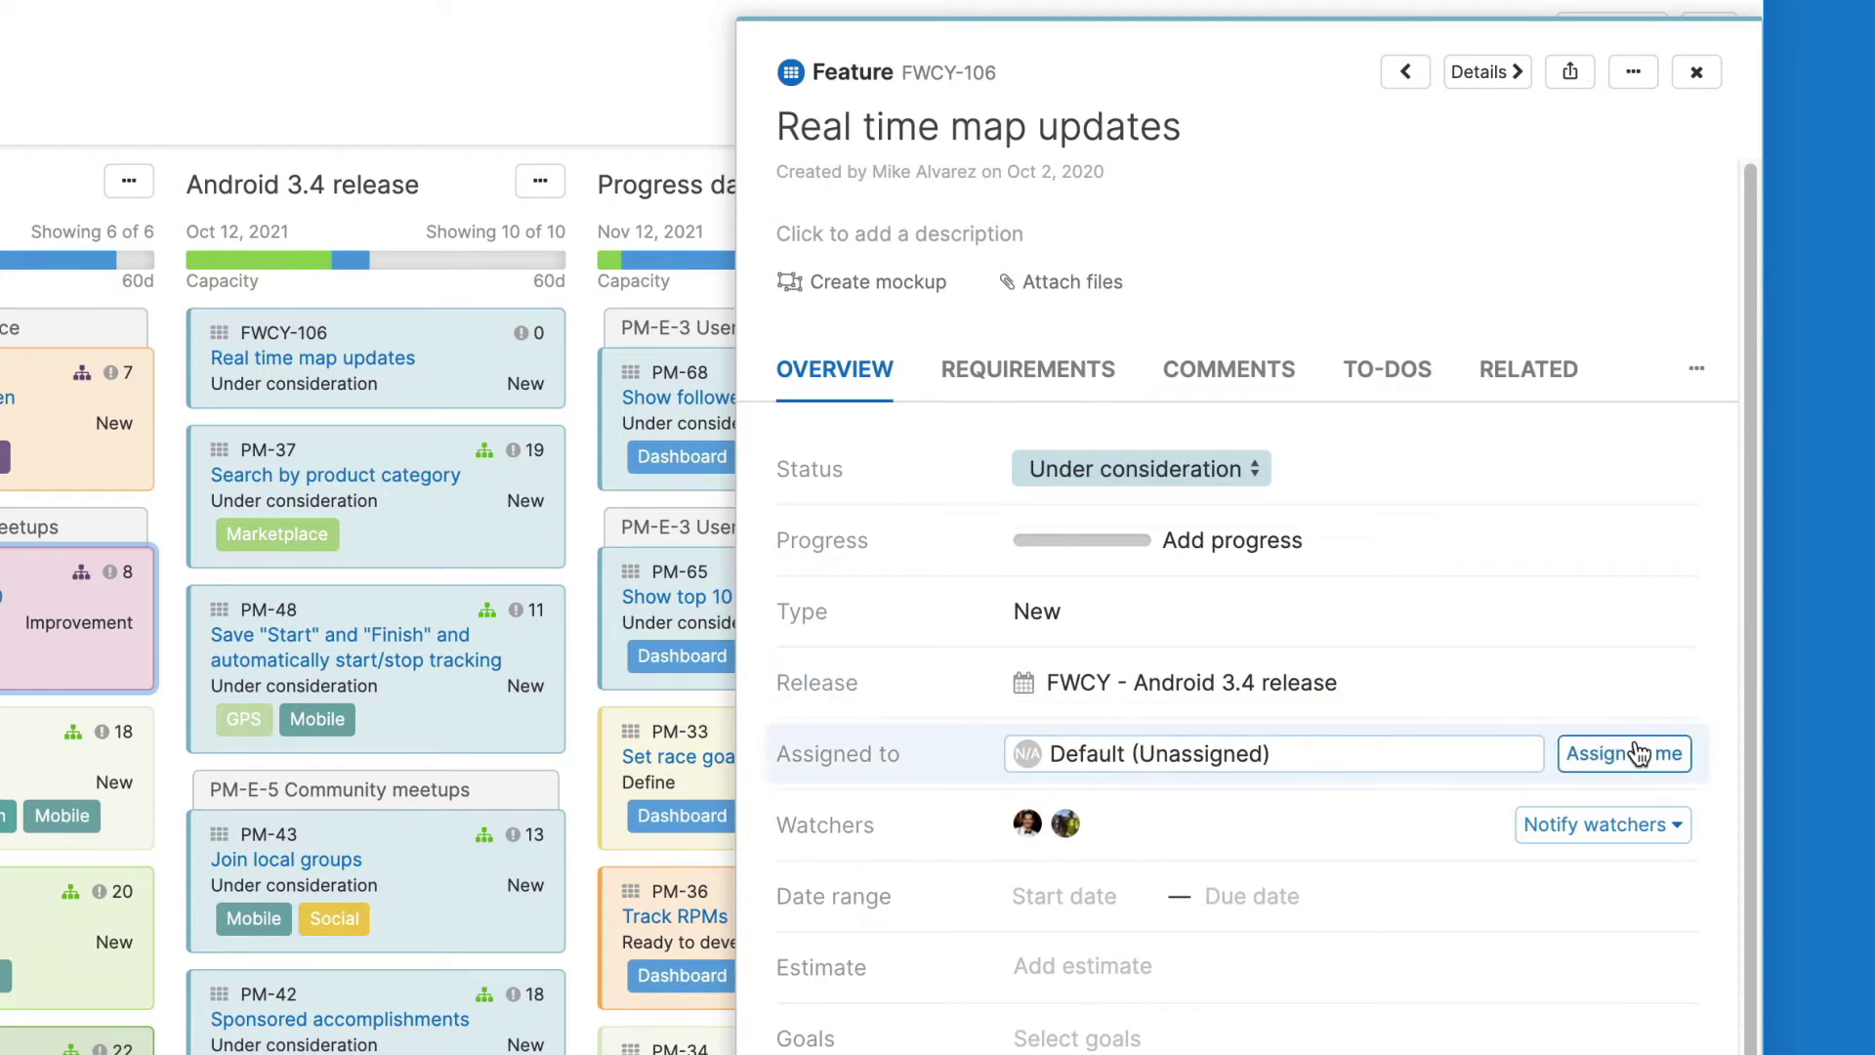
Assign the feature to yourself and comment 'Let's chat about this at our next team meeting.'.
left_click(1640, 753)
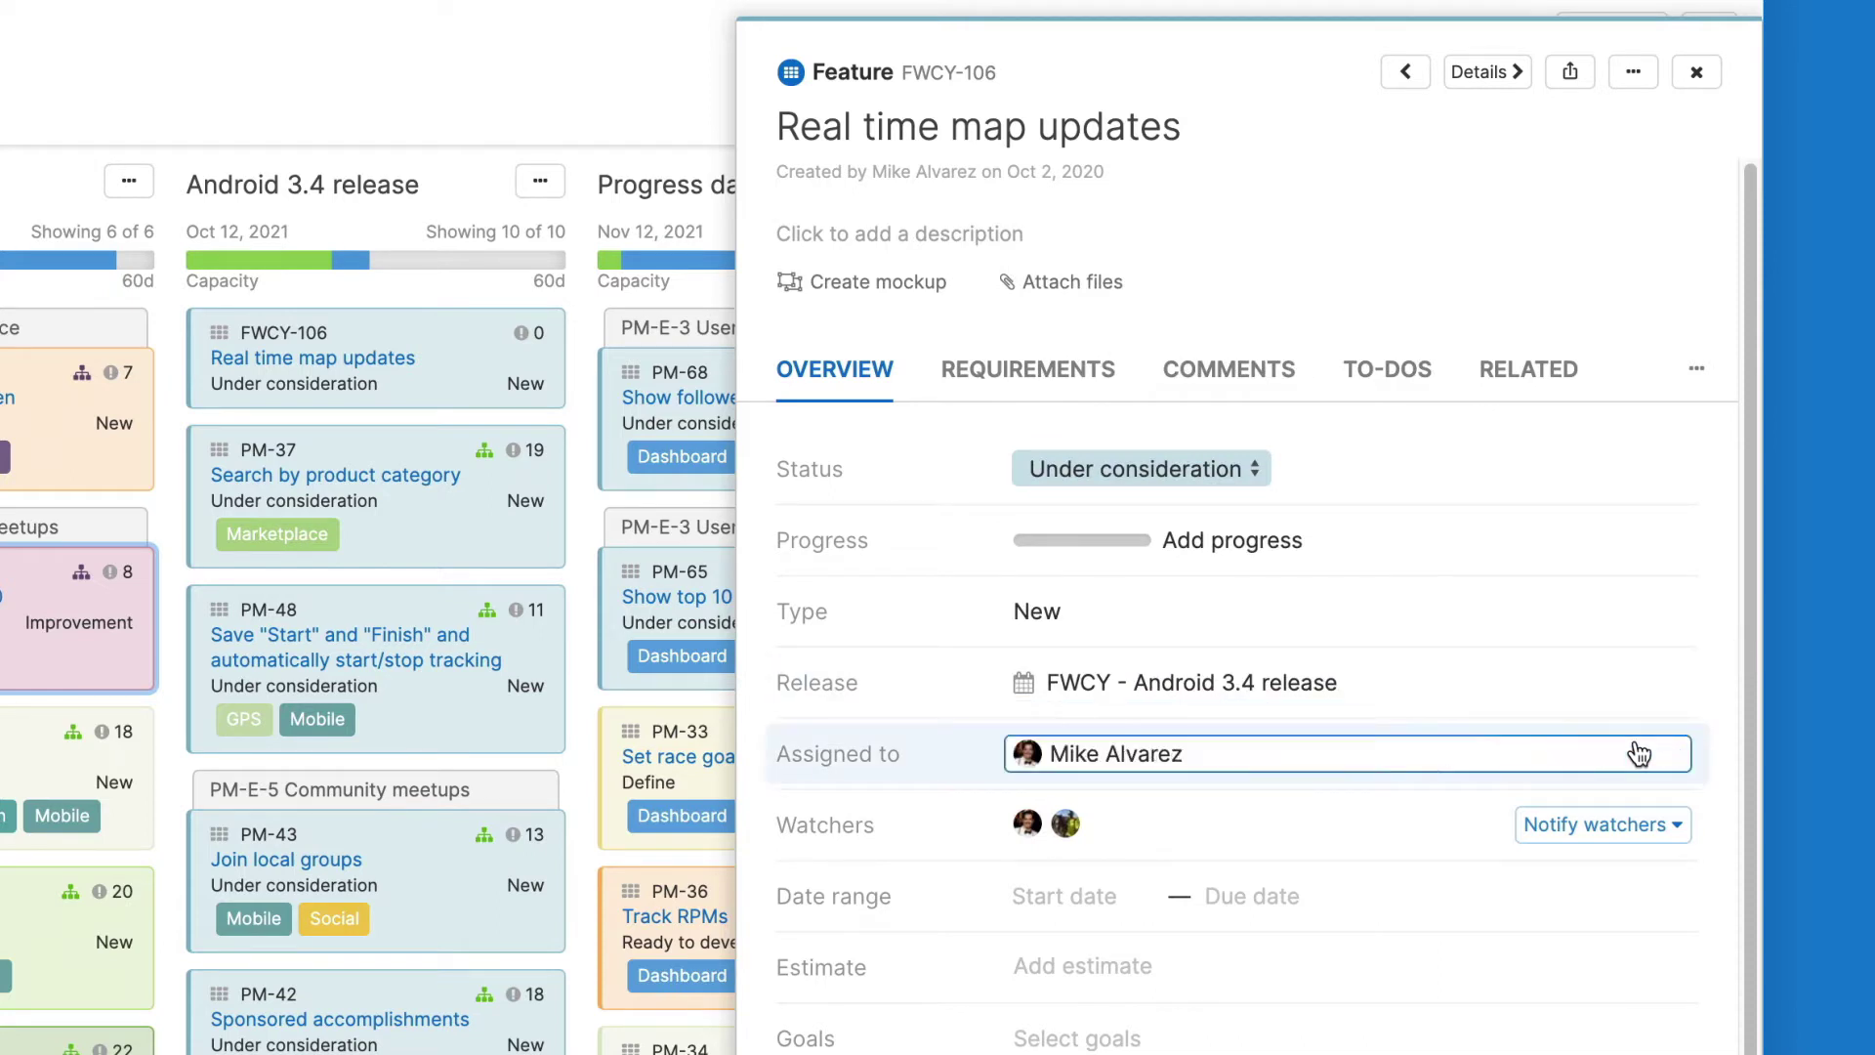
left_click(1254, 379)
left_click(1235, 630)
type("Let's chat about this at our next team meeting.")
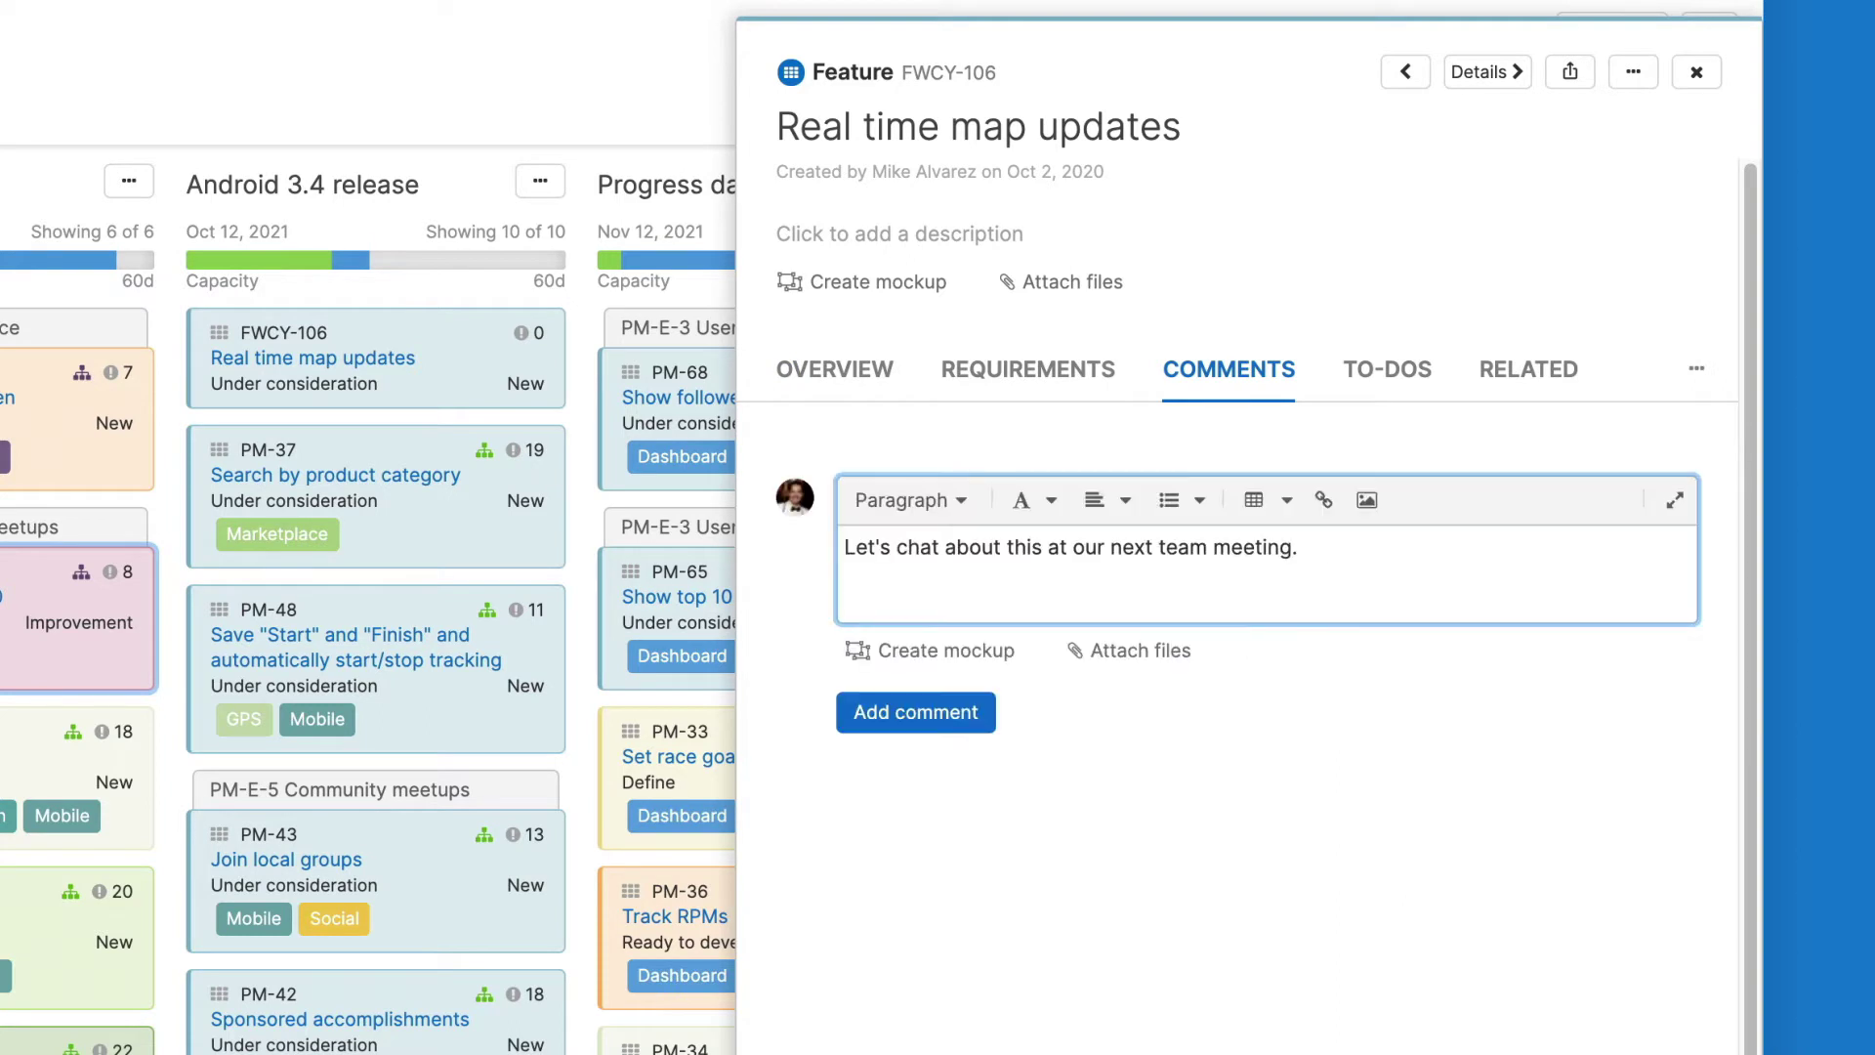
left_click(986, 713)
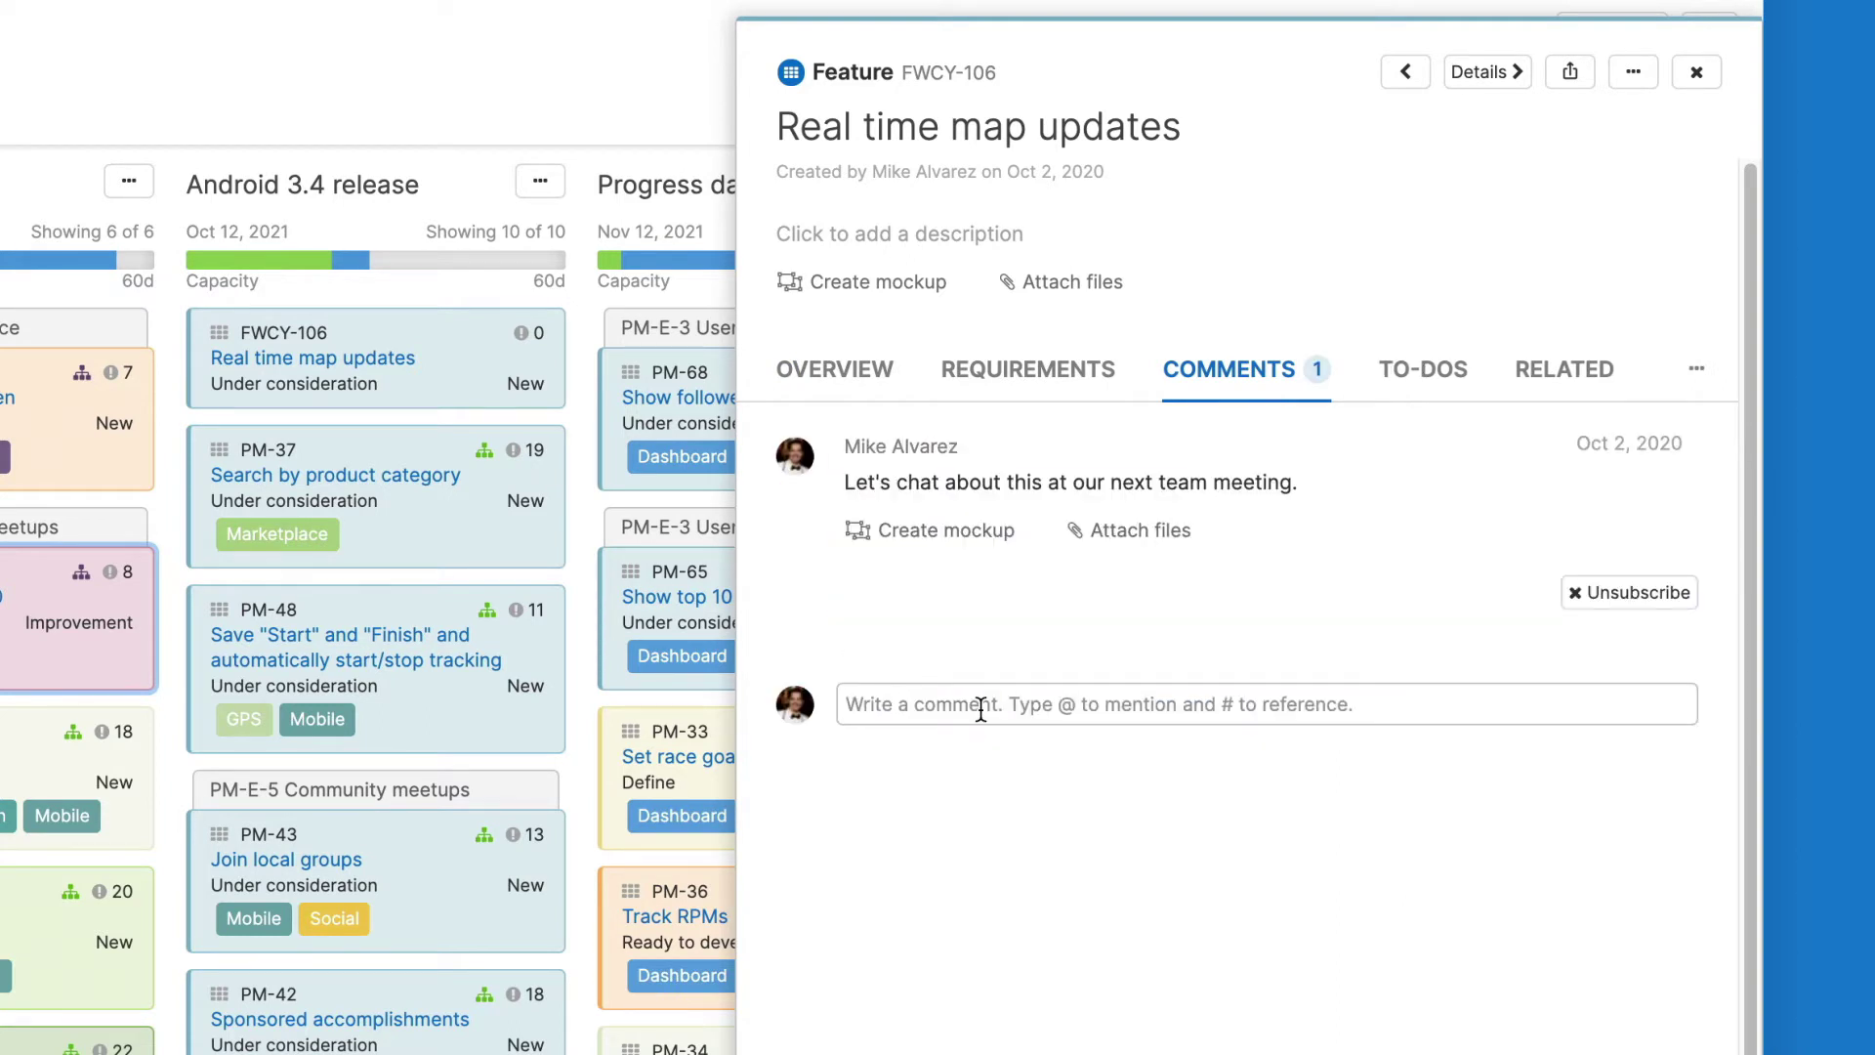
Open the Android 3.4 release record and make yourself its single watcher.
left_click(347, 186)
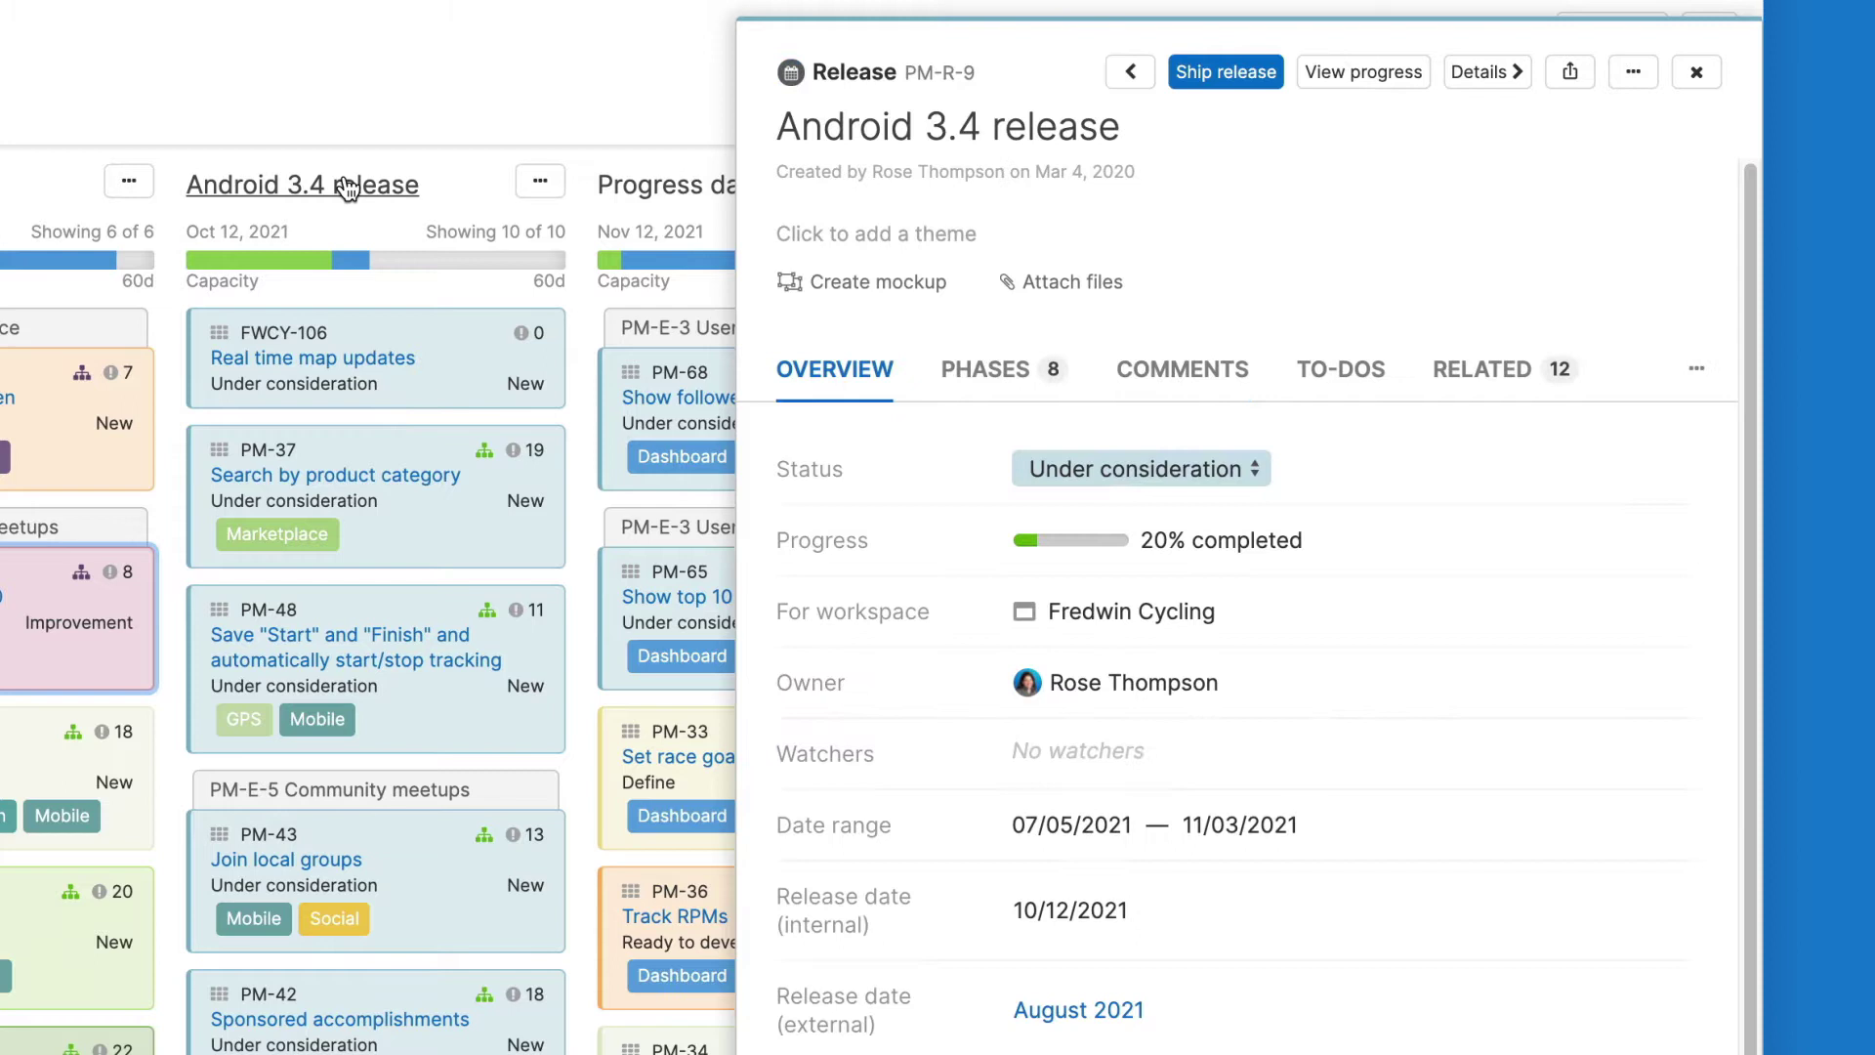
left_click(1186, 758)
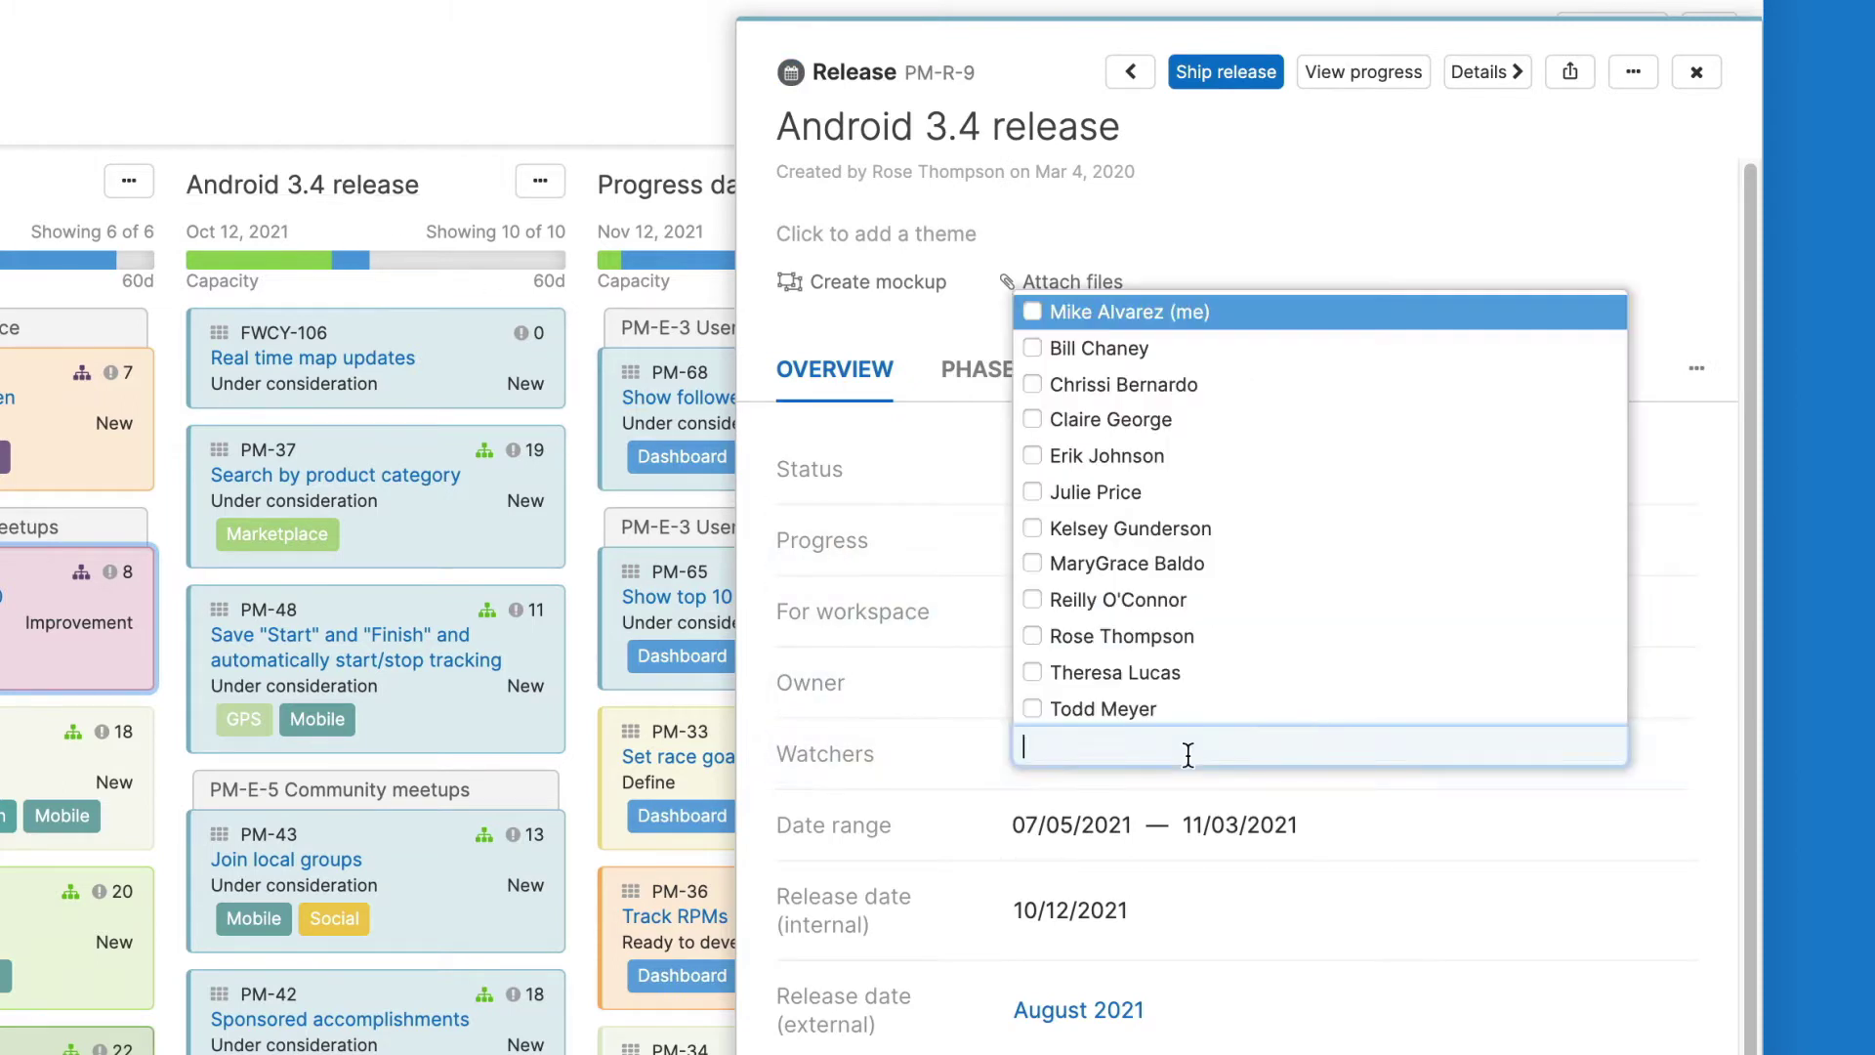
left_click(1235, 330)
left_click(1732, 647)
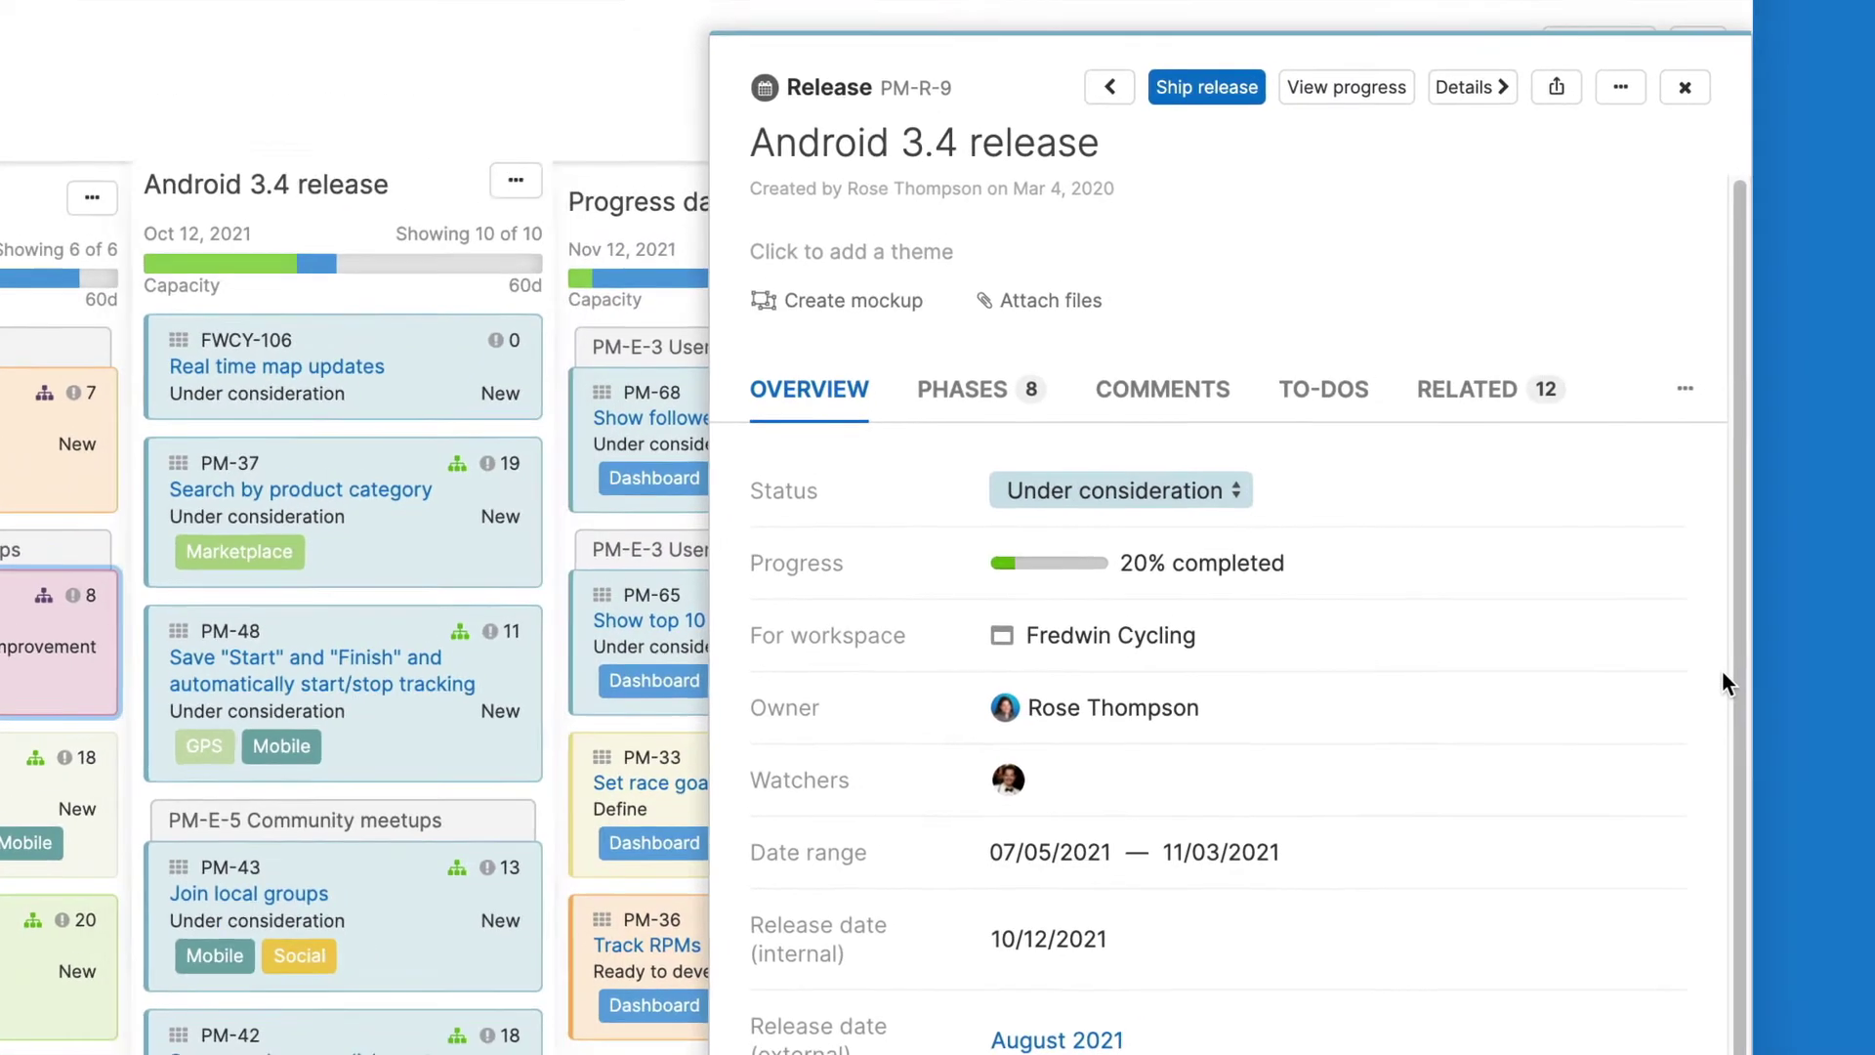
Close the release panel and go to Notifications from the account menu.
key("Escape")
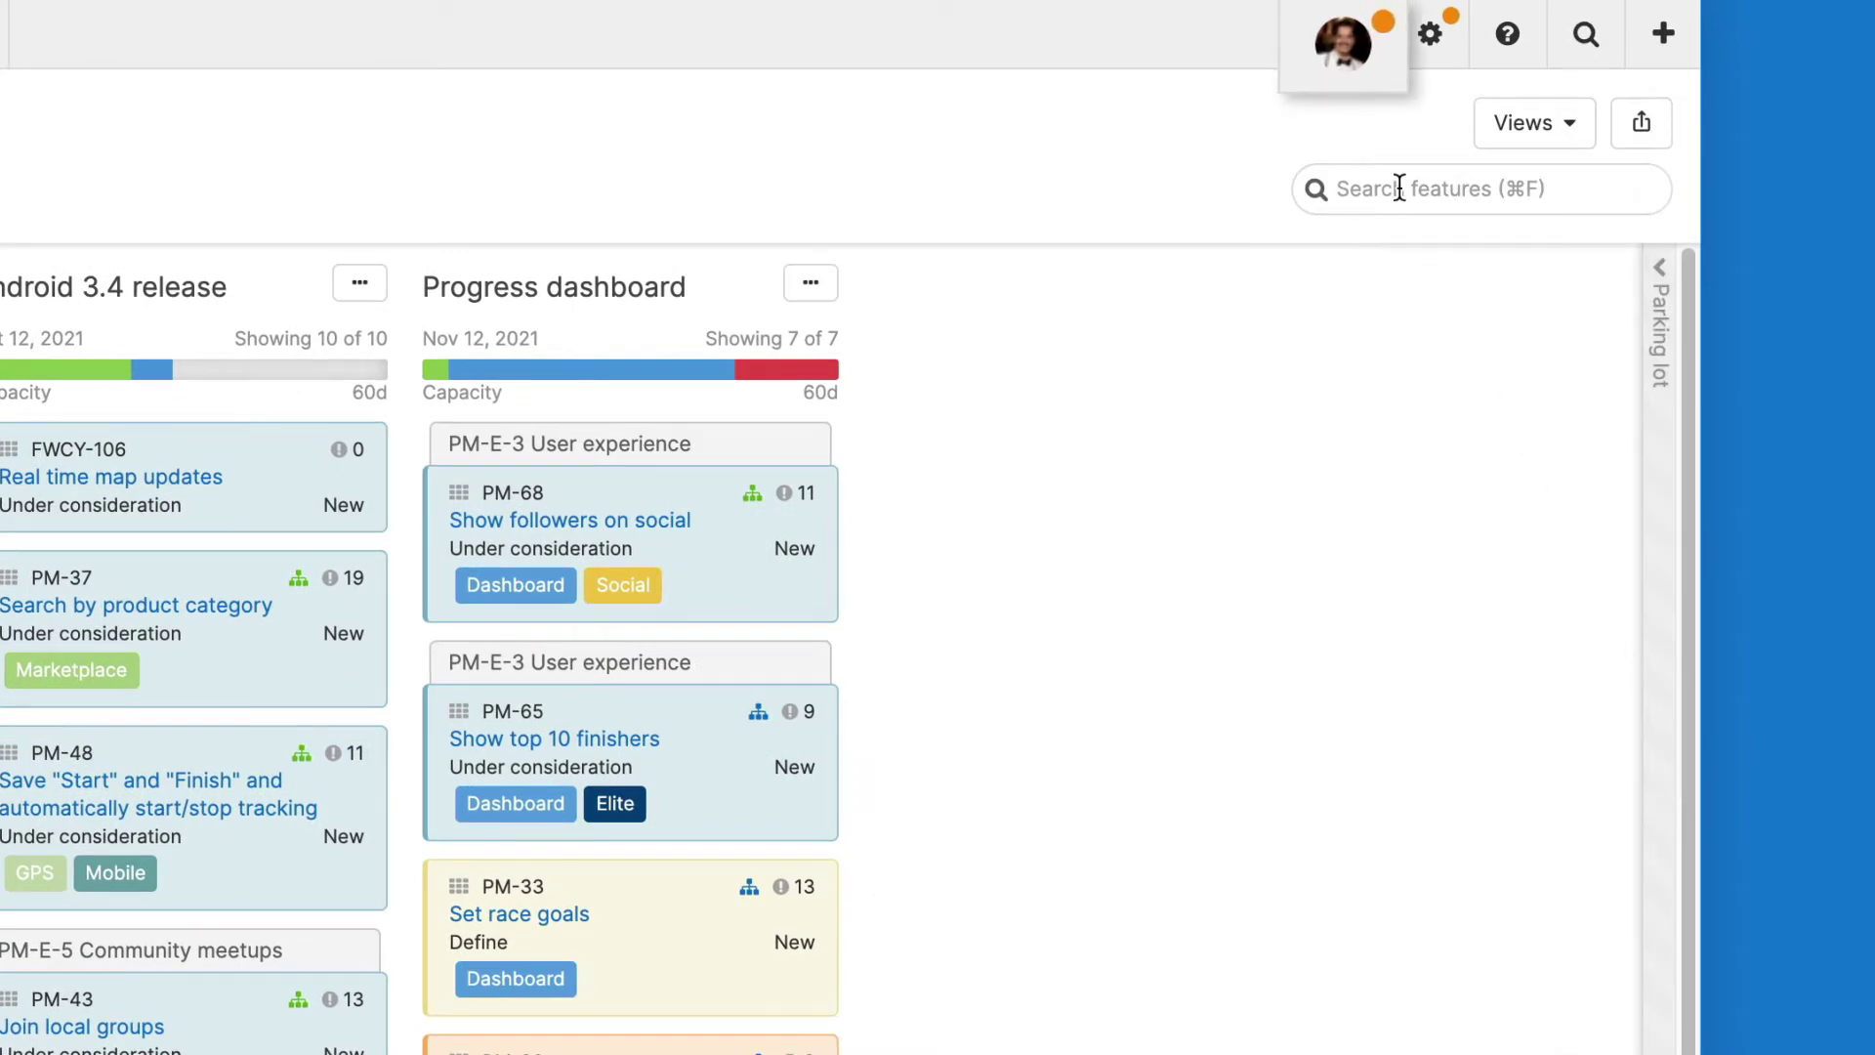
left_click(1362, 55)
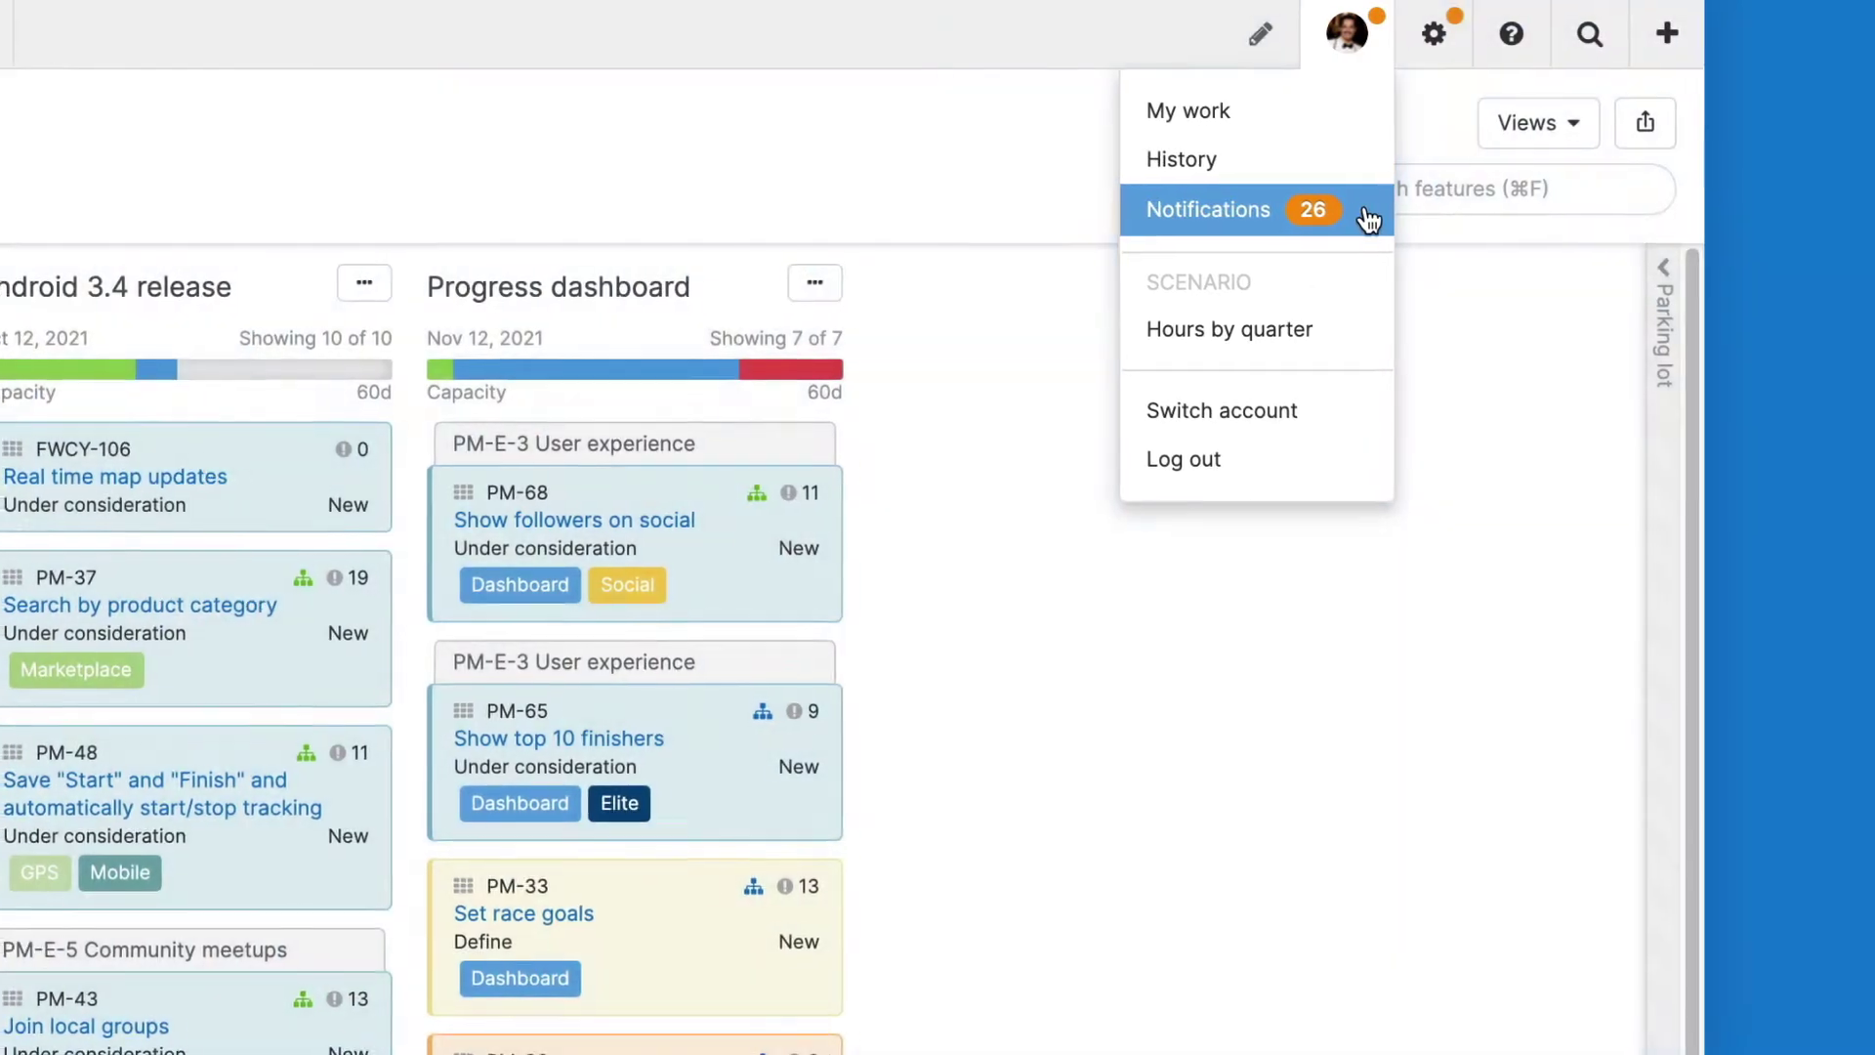
left_click(1364, 217)
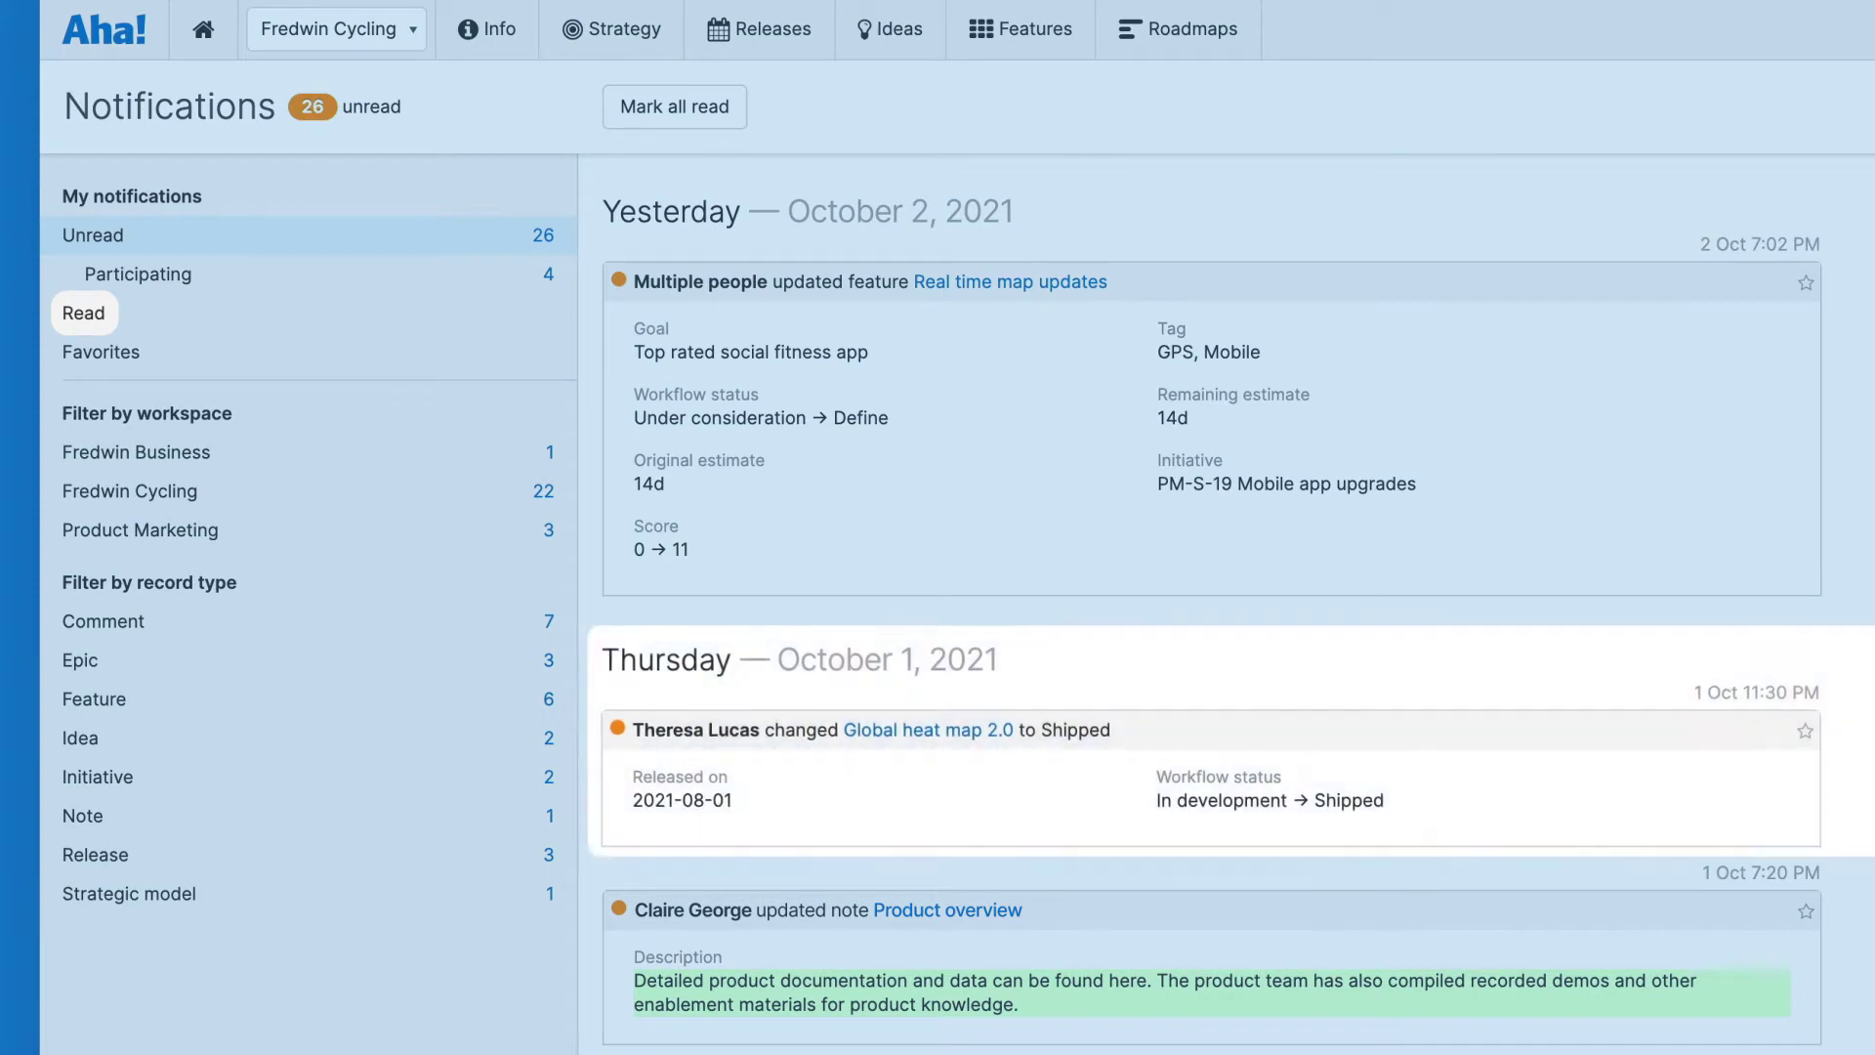
Favorite the Global heat map 2.0 notification and mark all Product Marketing notifications read.
left_click(1592, 523)
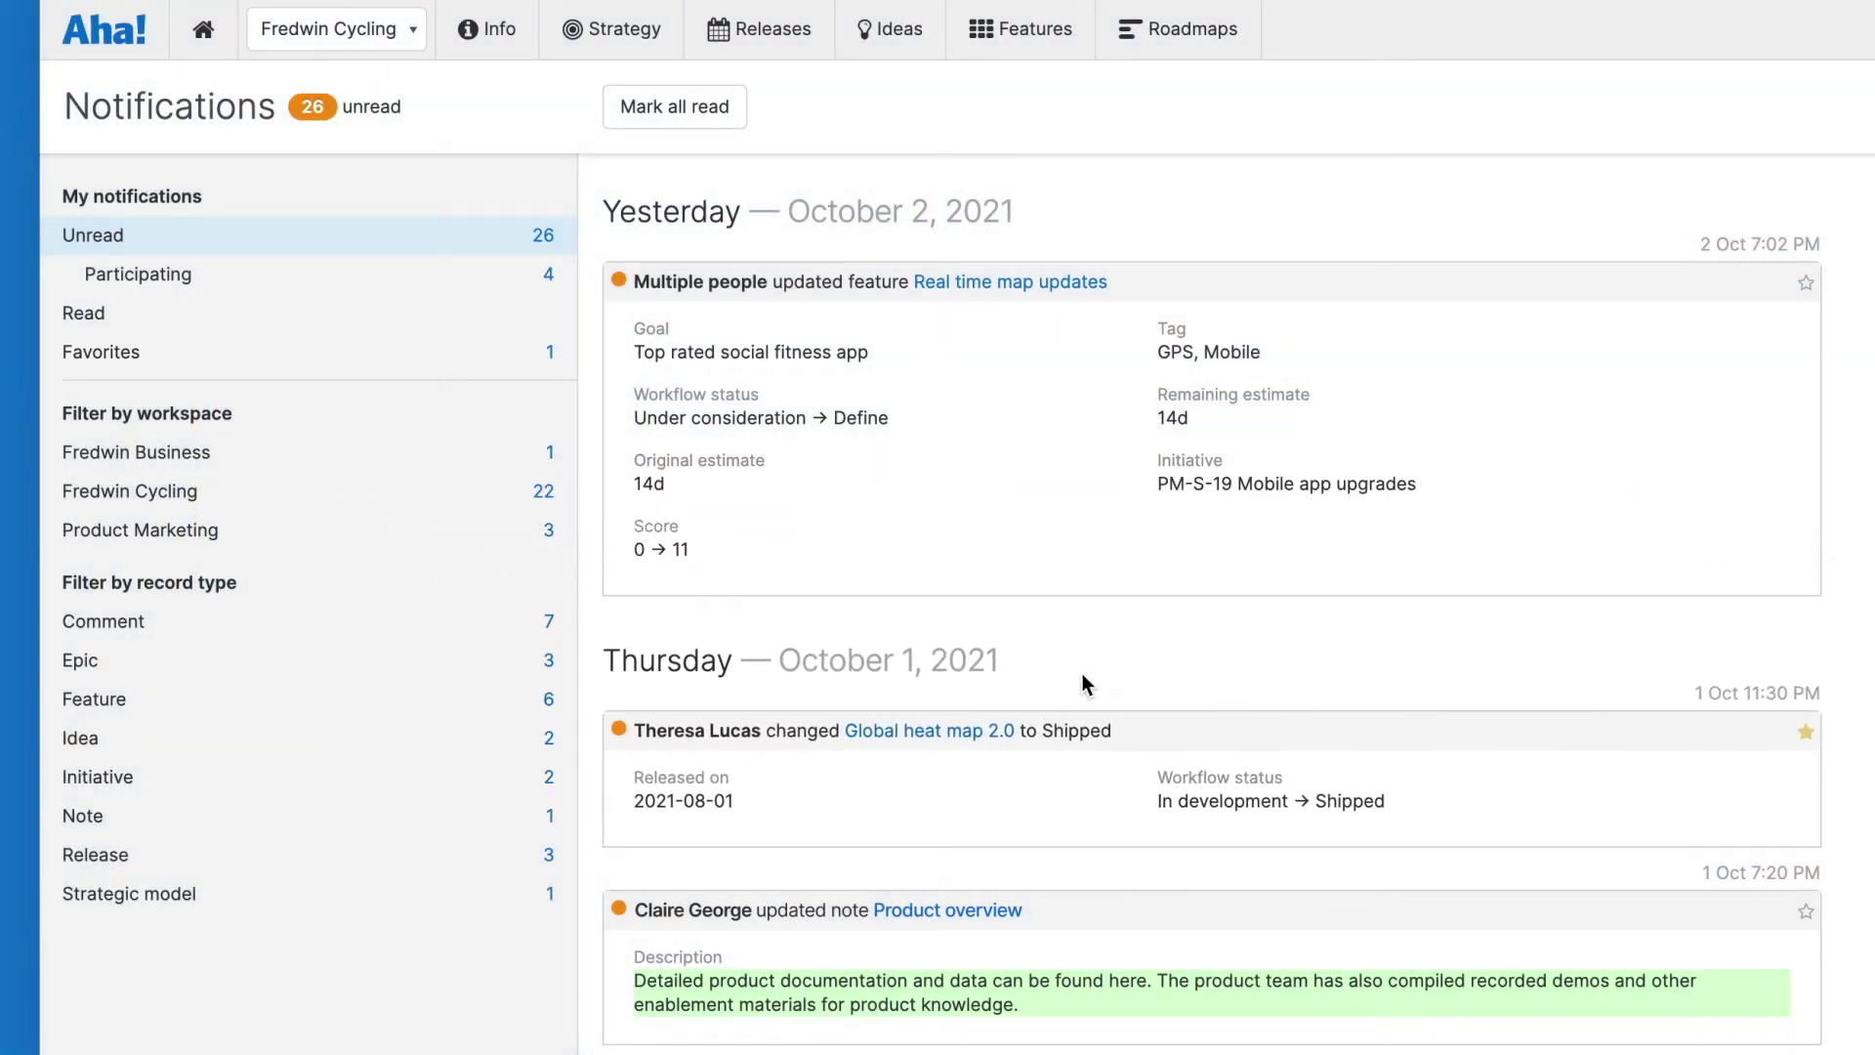
left_click(507, 540)
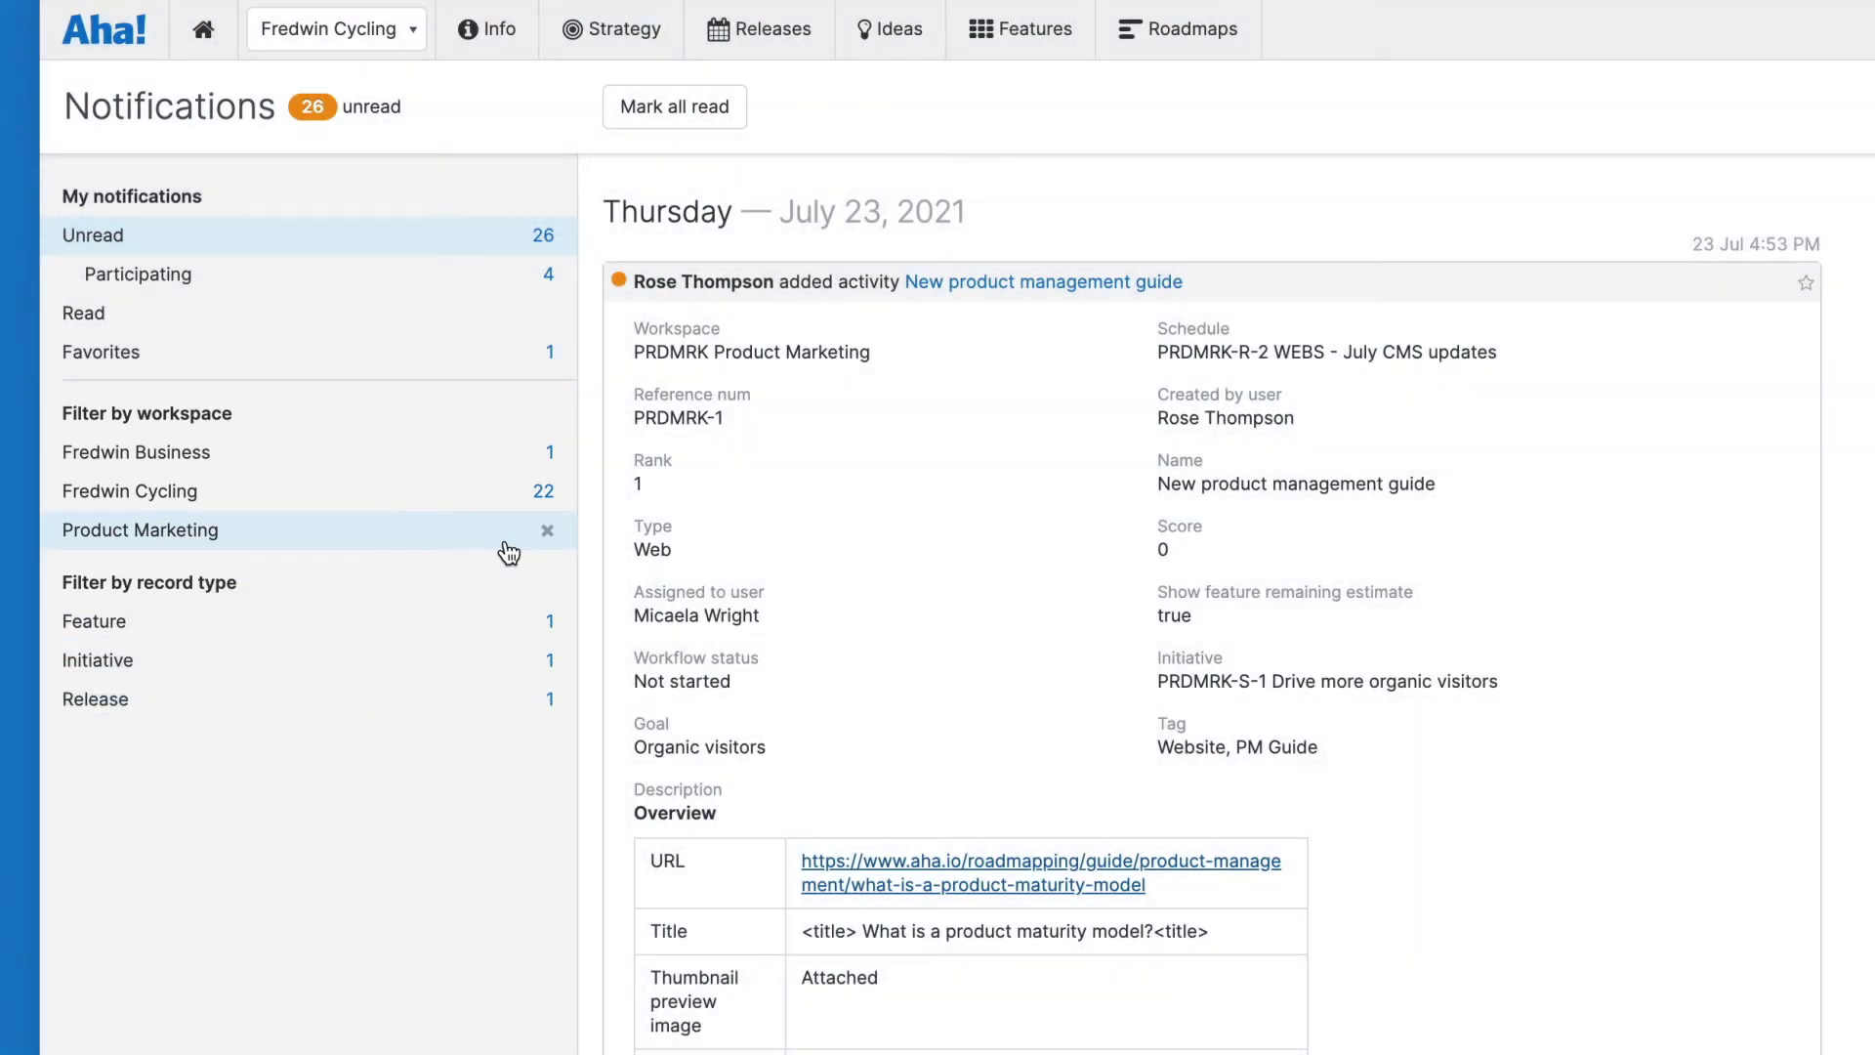
left_click(619, 281)
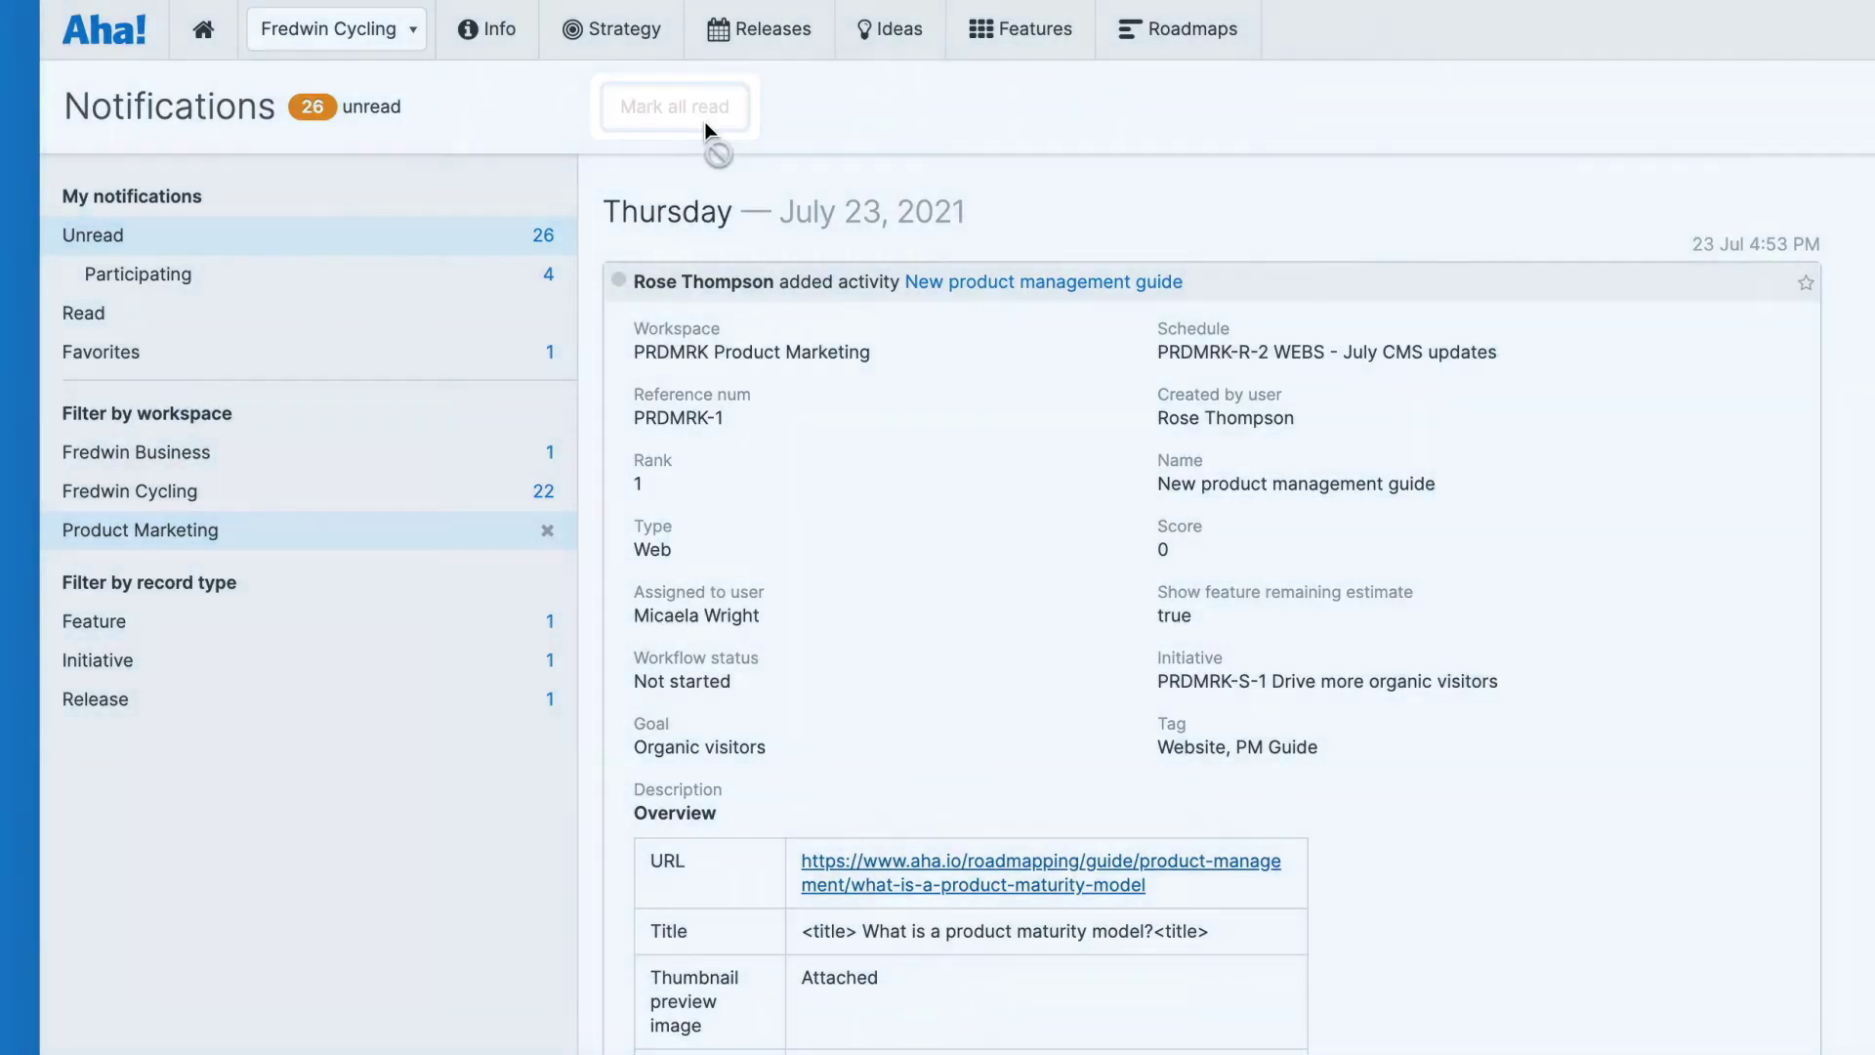
left_click(707, 127)
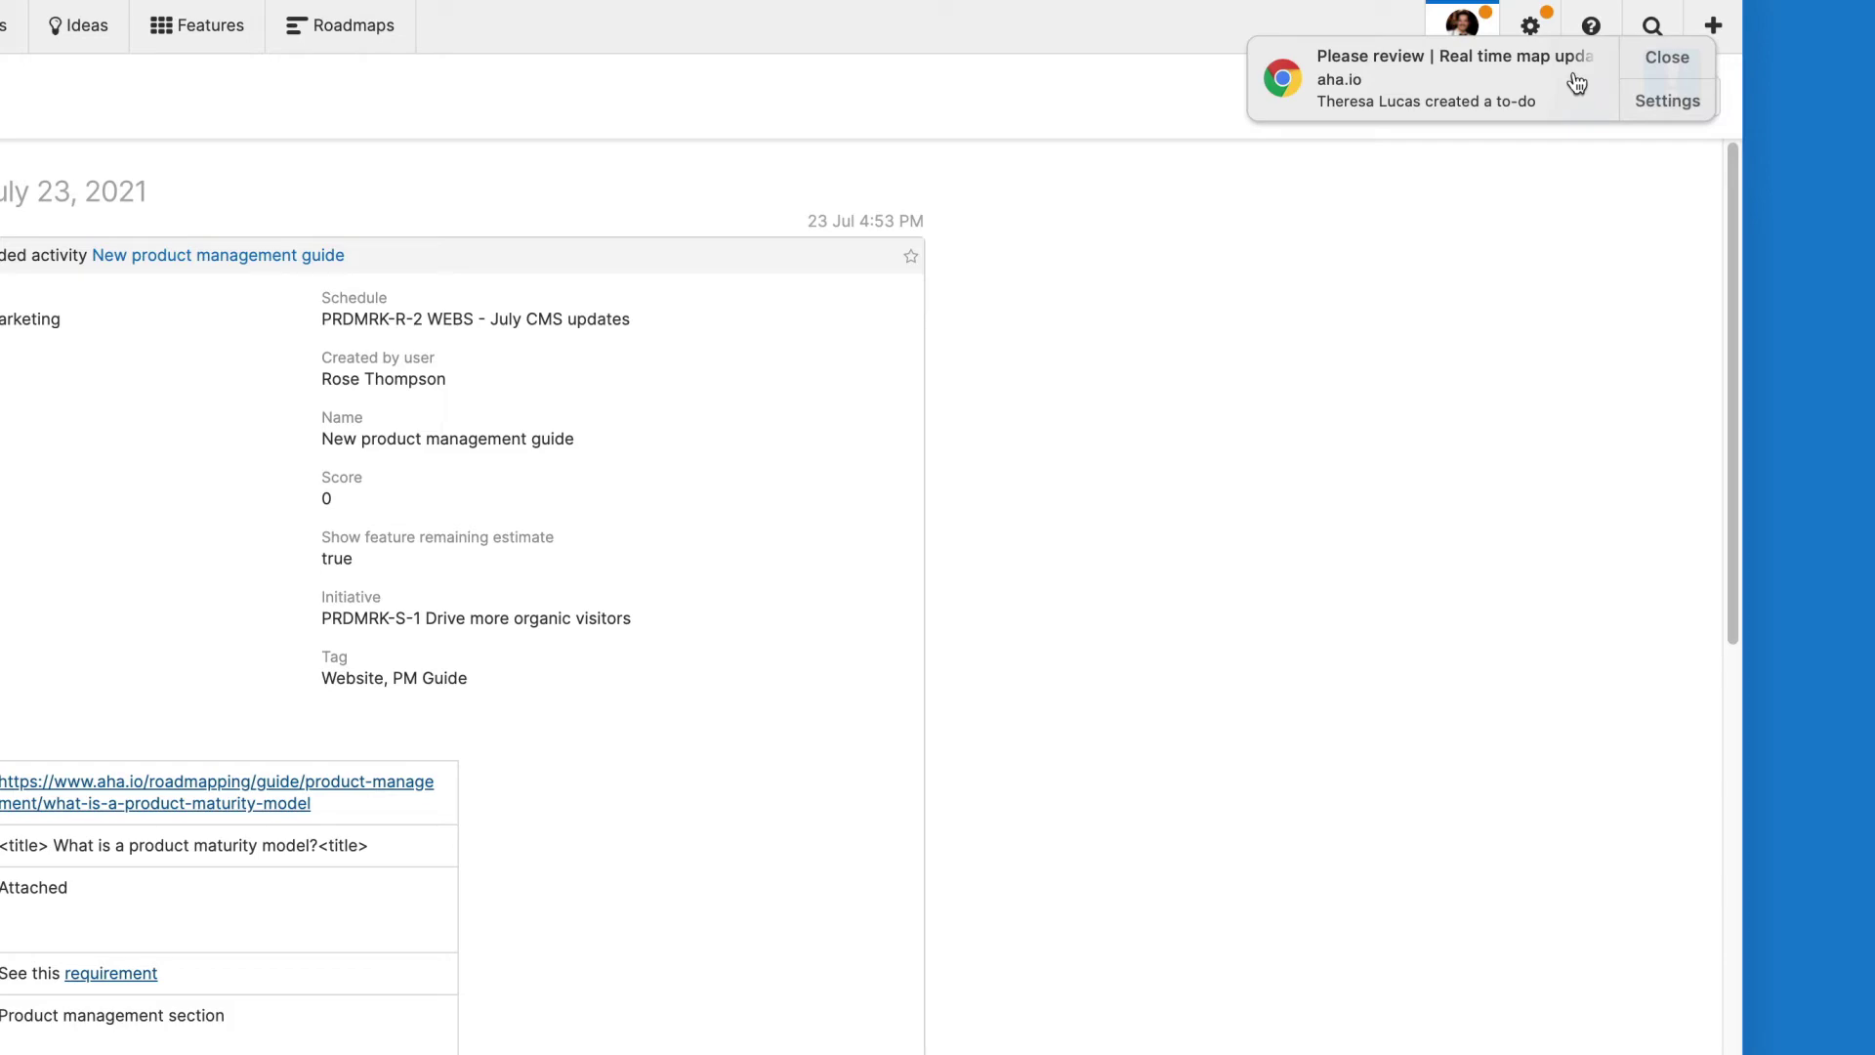
From the desktop alert, open the Please review to-do for Real time map updates.
left_click(1575, 83)
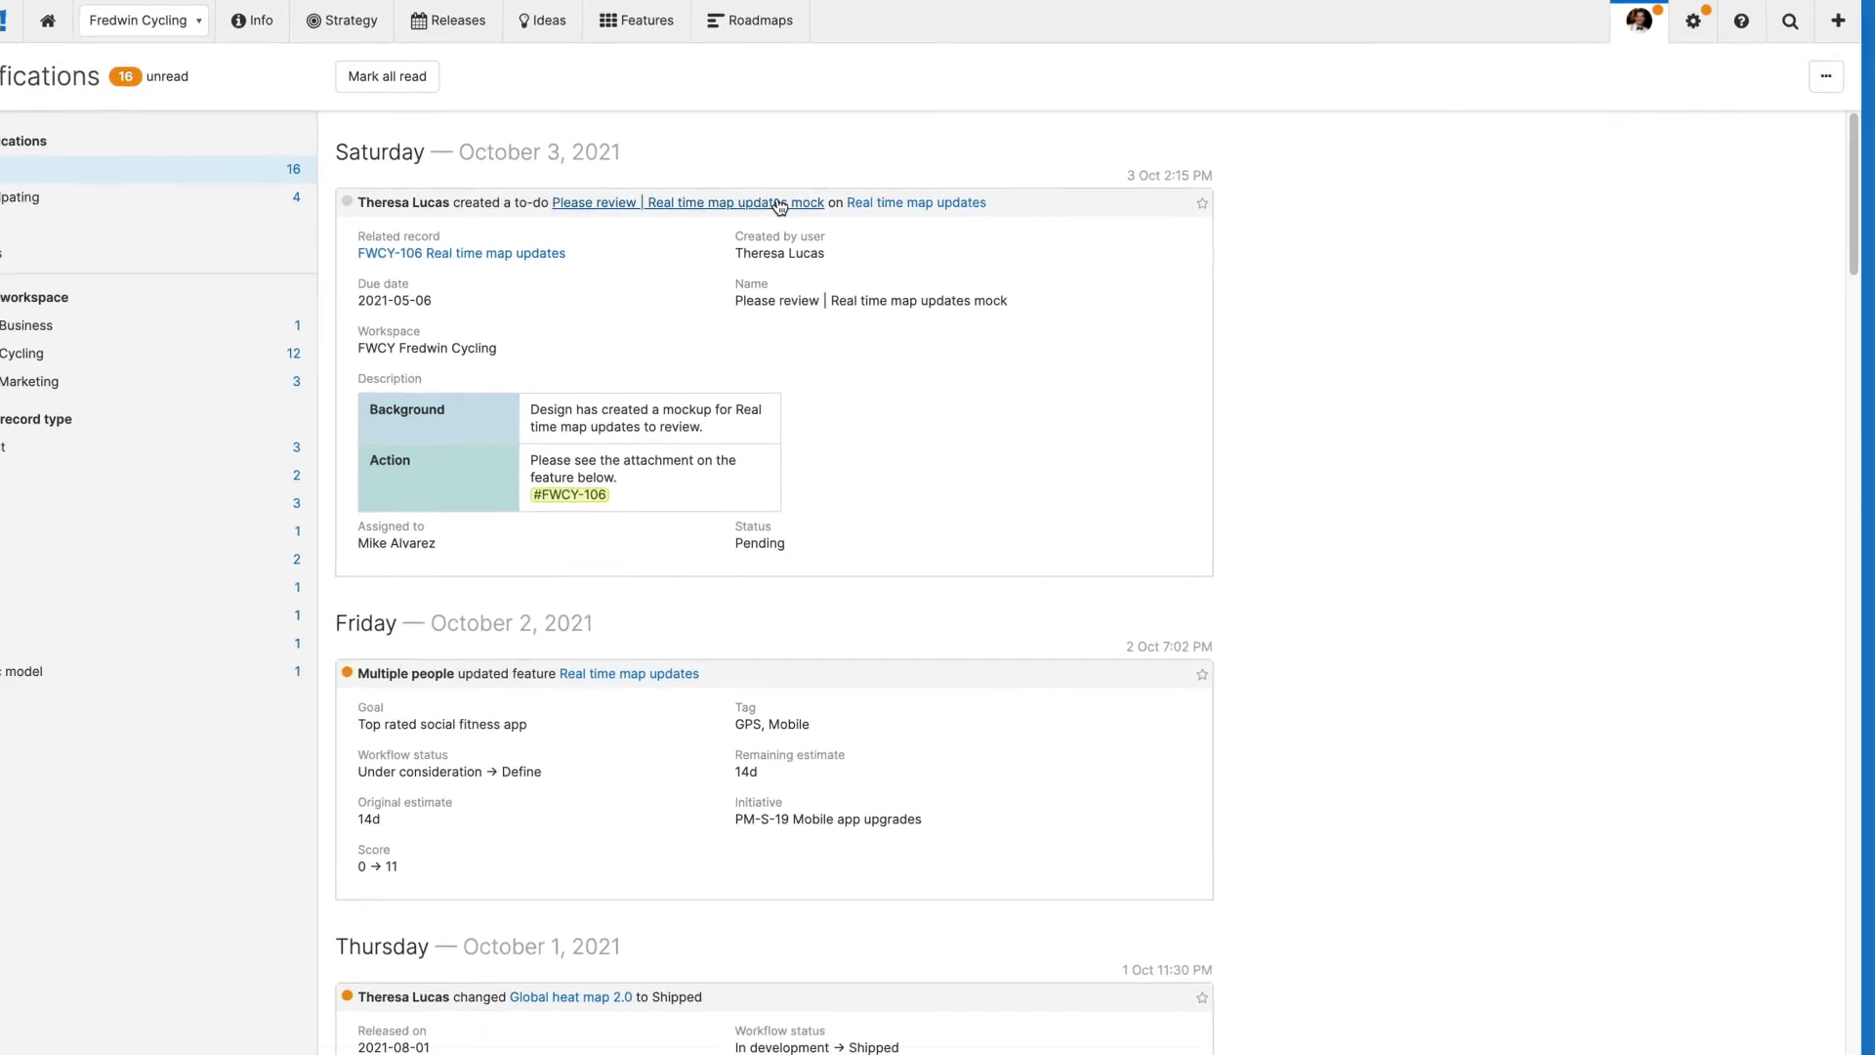
left_click(779, 205)
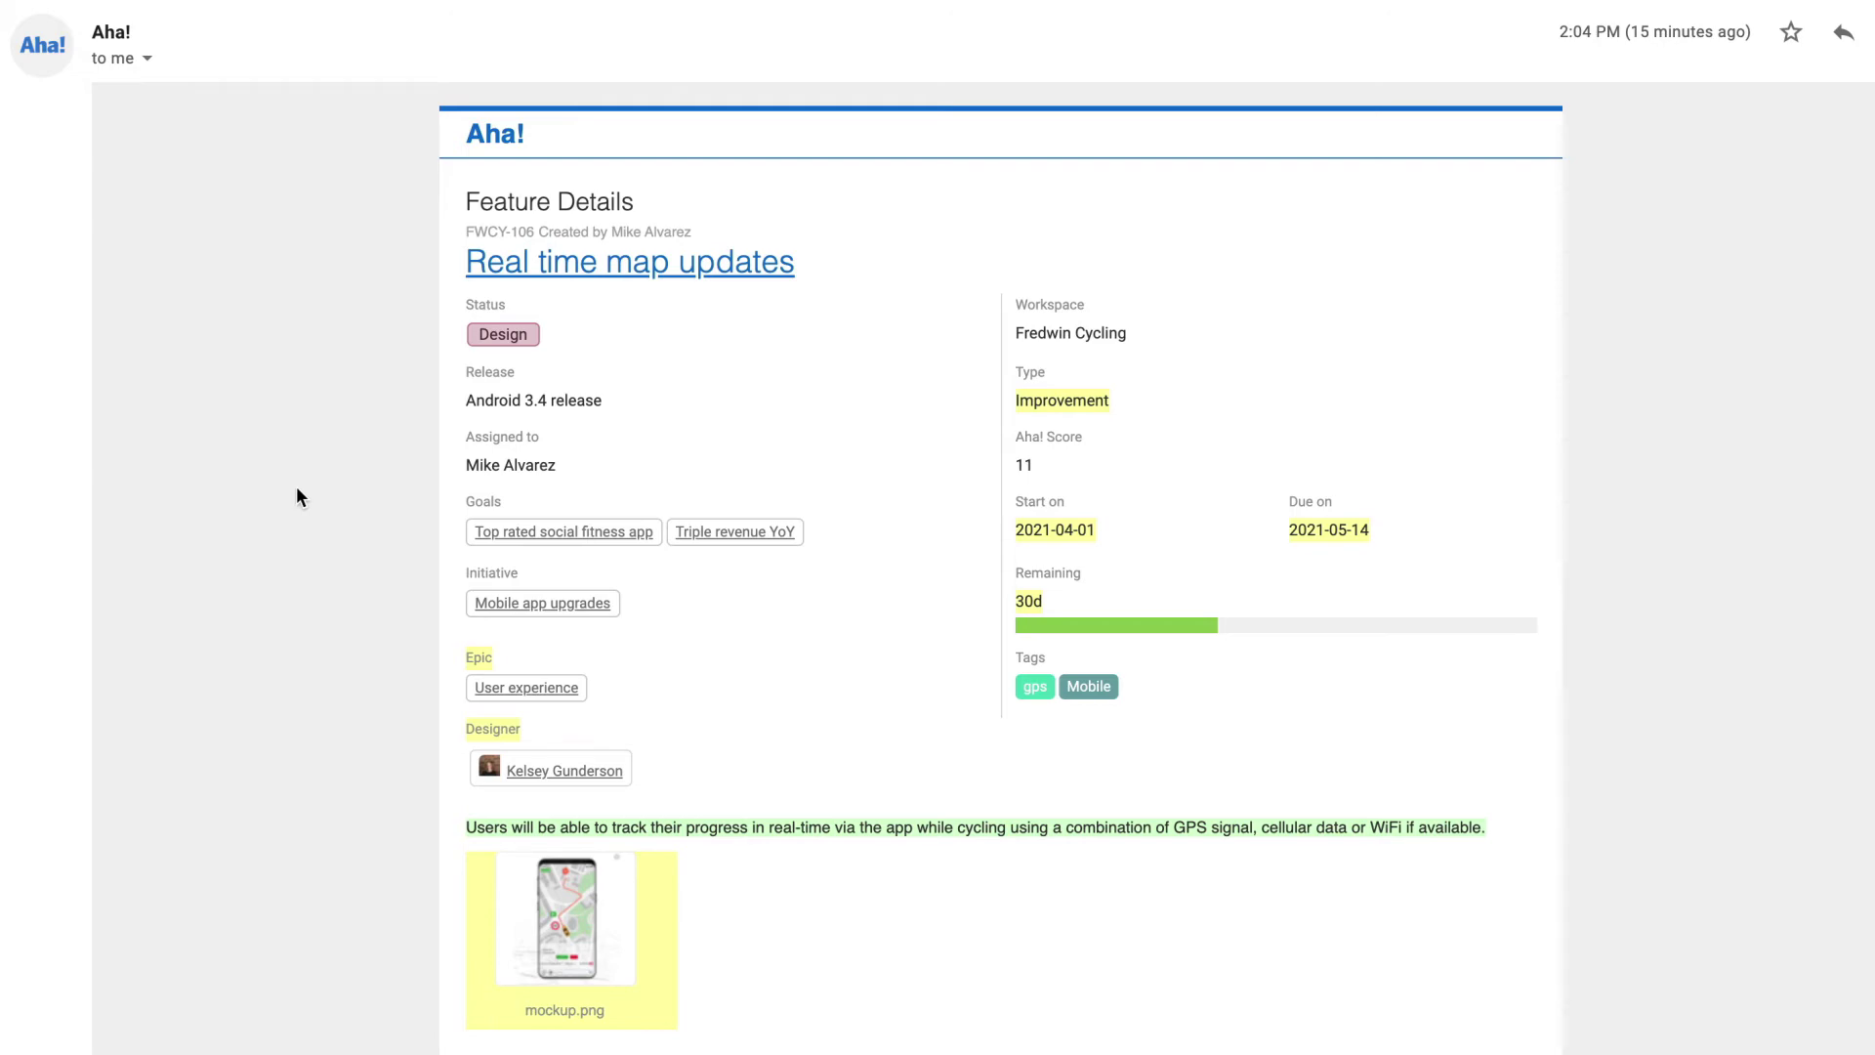
Follow the Real time map updates link in the Aha! email to open the feature.
left_click(500, 273)
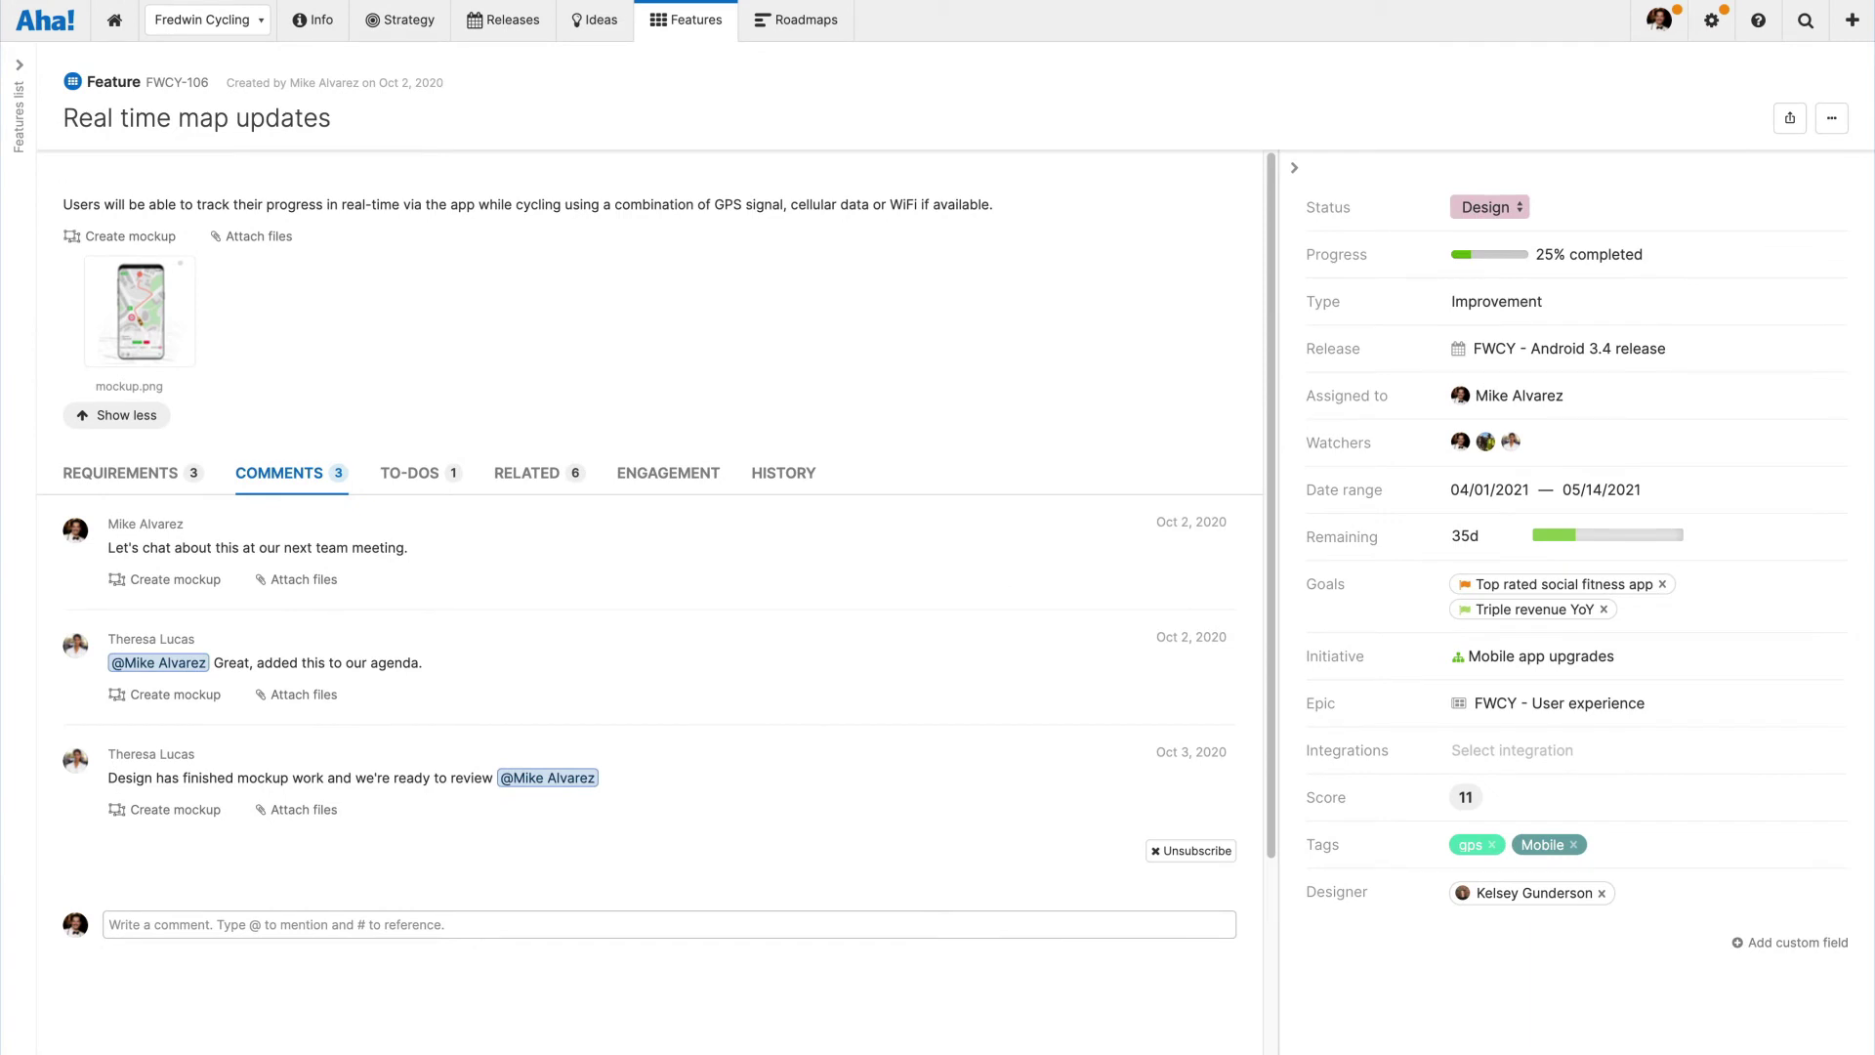
Go to Personal settings and open the Notification preferences page.
left_click(1710, 19)
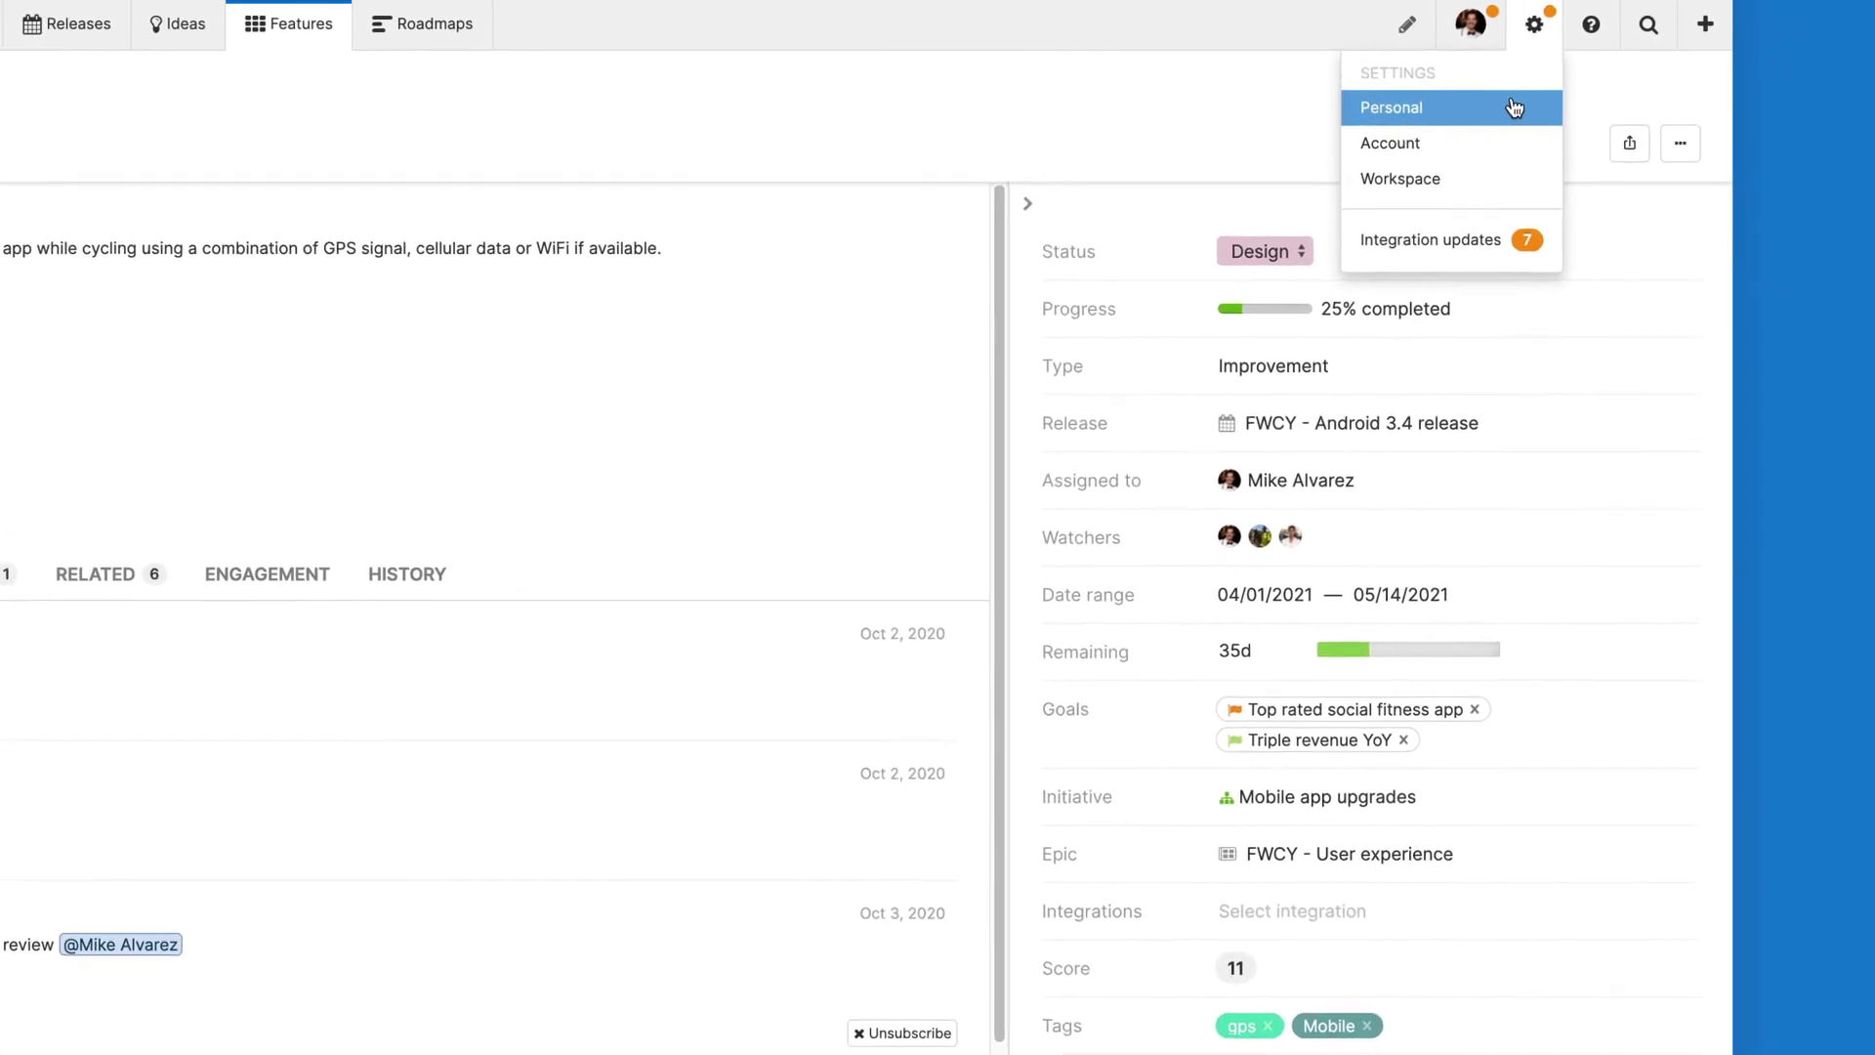
left_click(1514, 107)
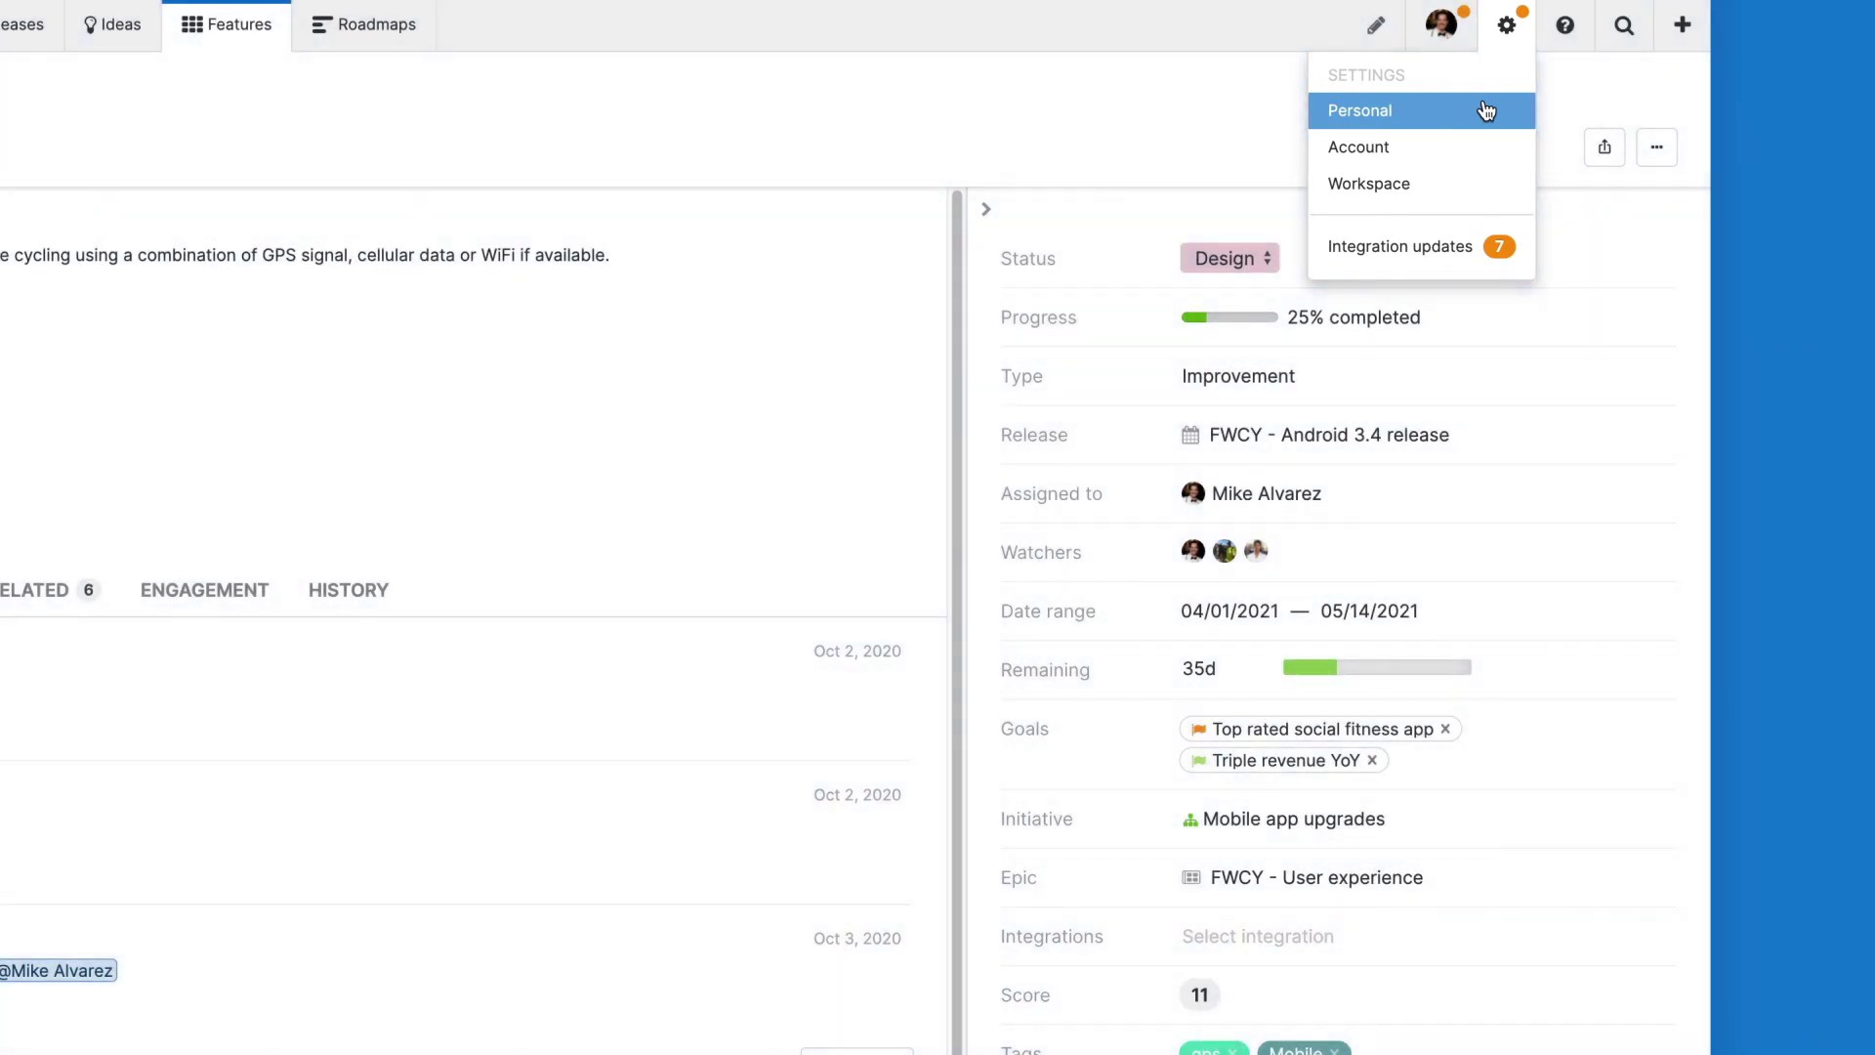
left_click(43, 292)
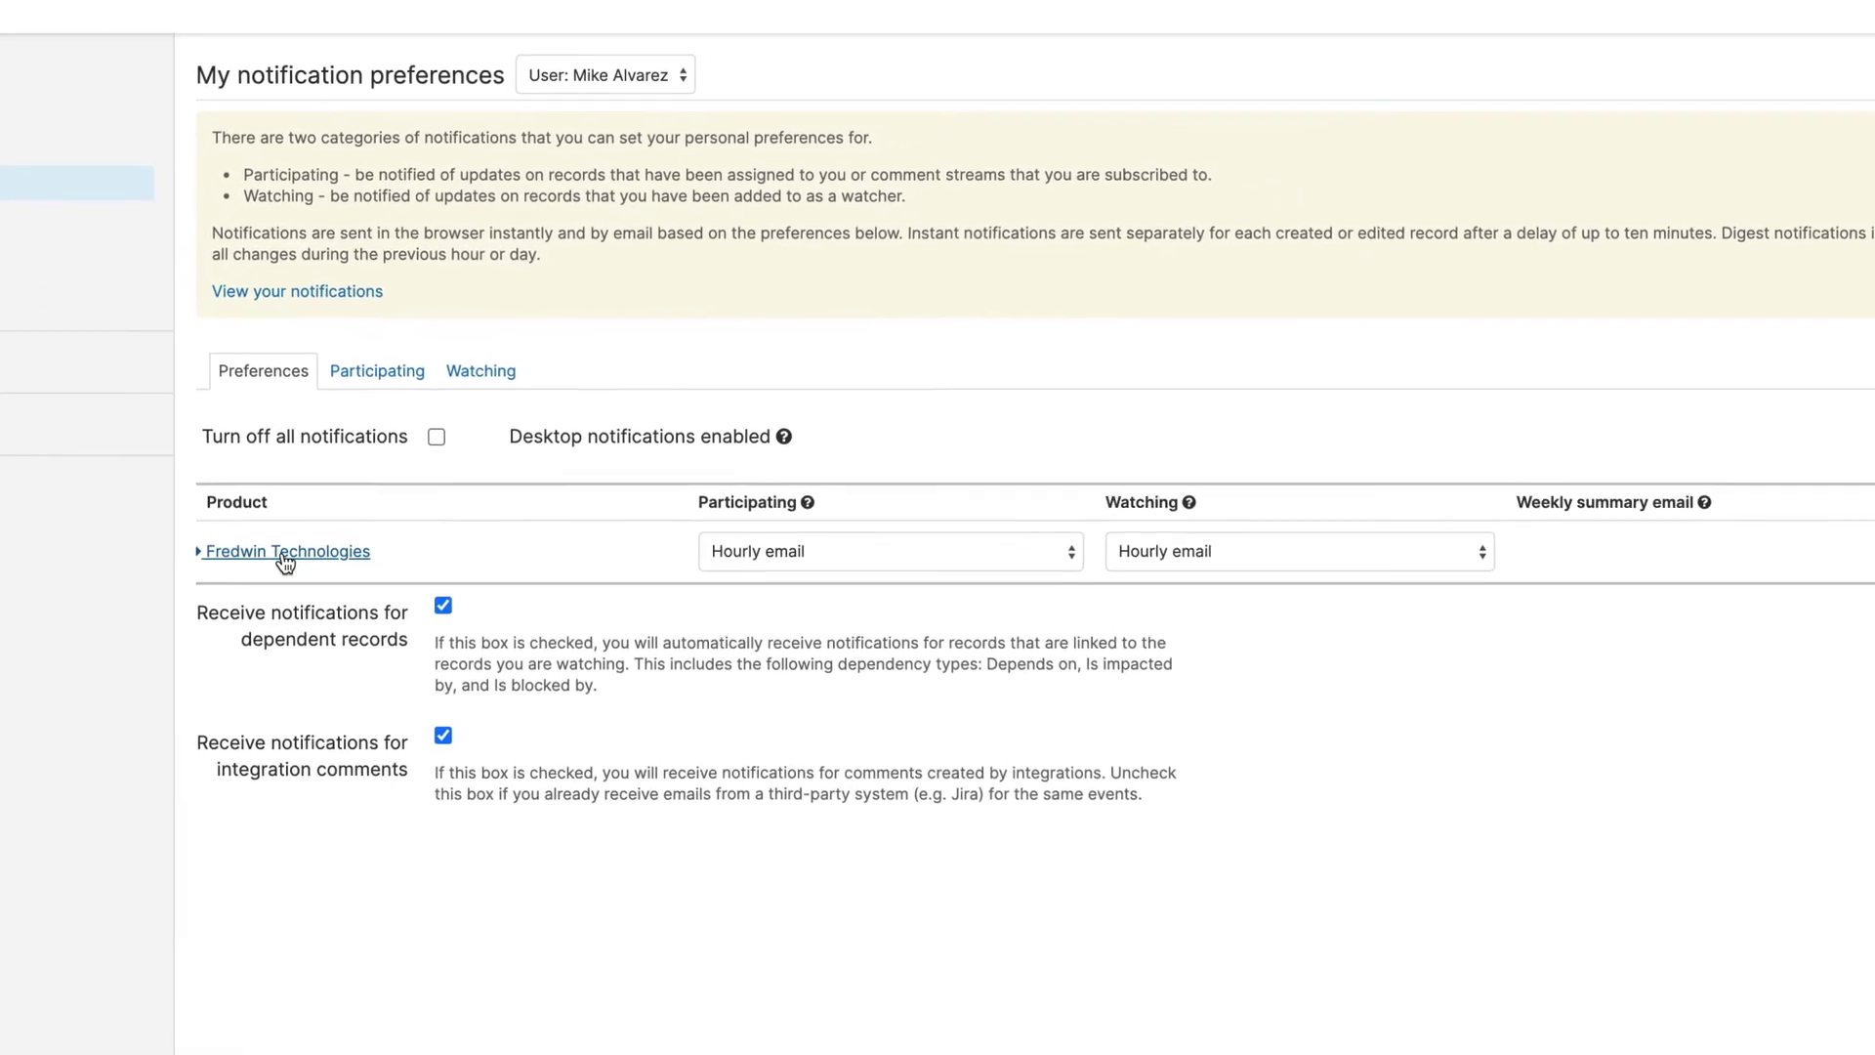
Expand Fredwin Technologies and set its Participating notifications to Instant email.
left_click(573, 647)
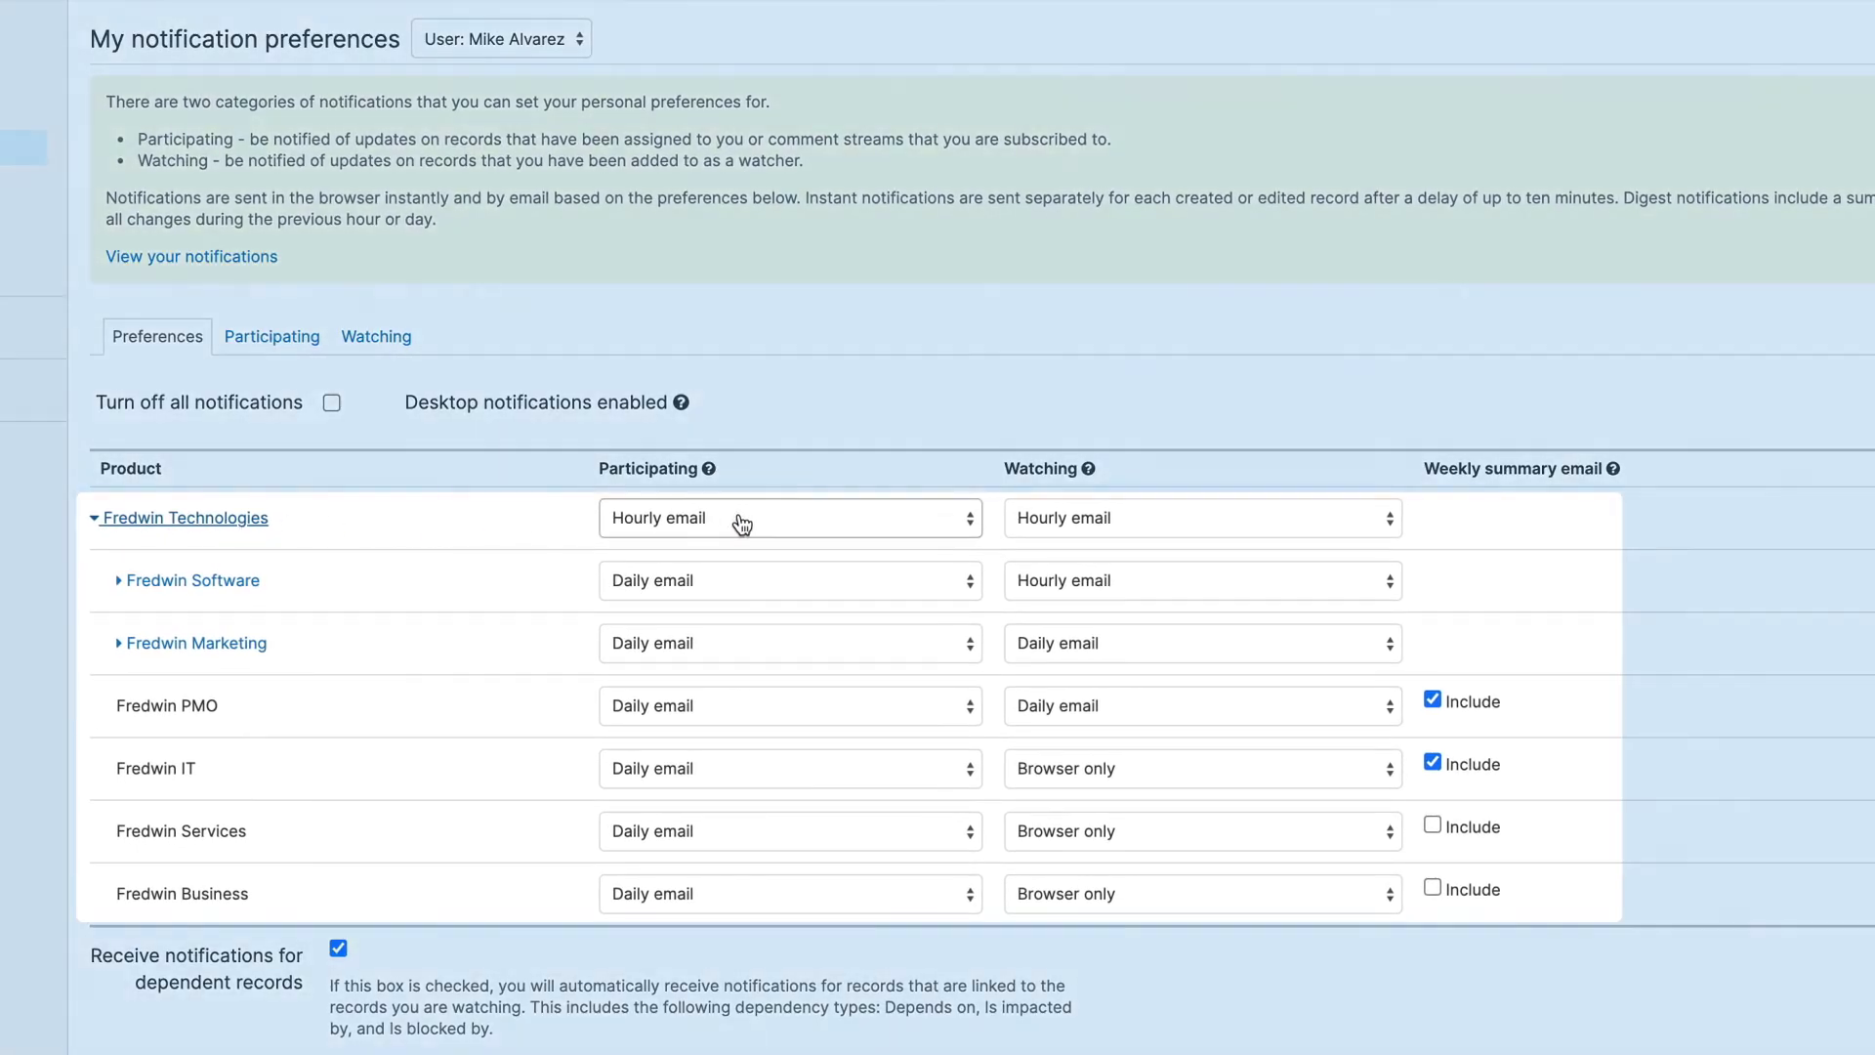
left_click(763, 531)
left_click(747, 554)
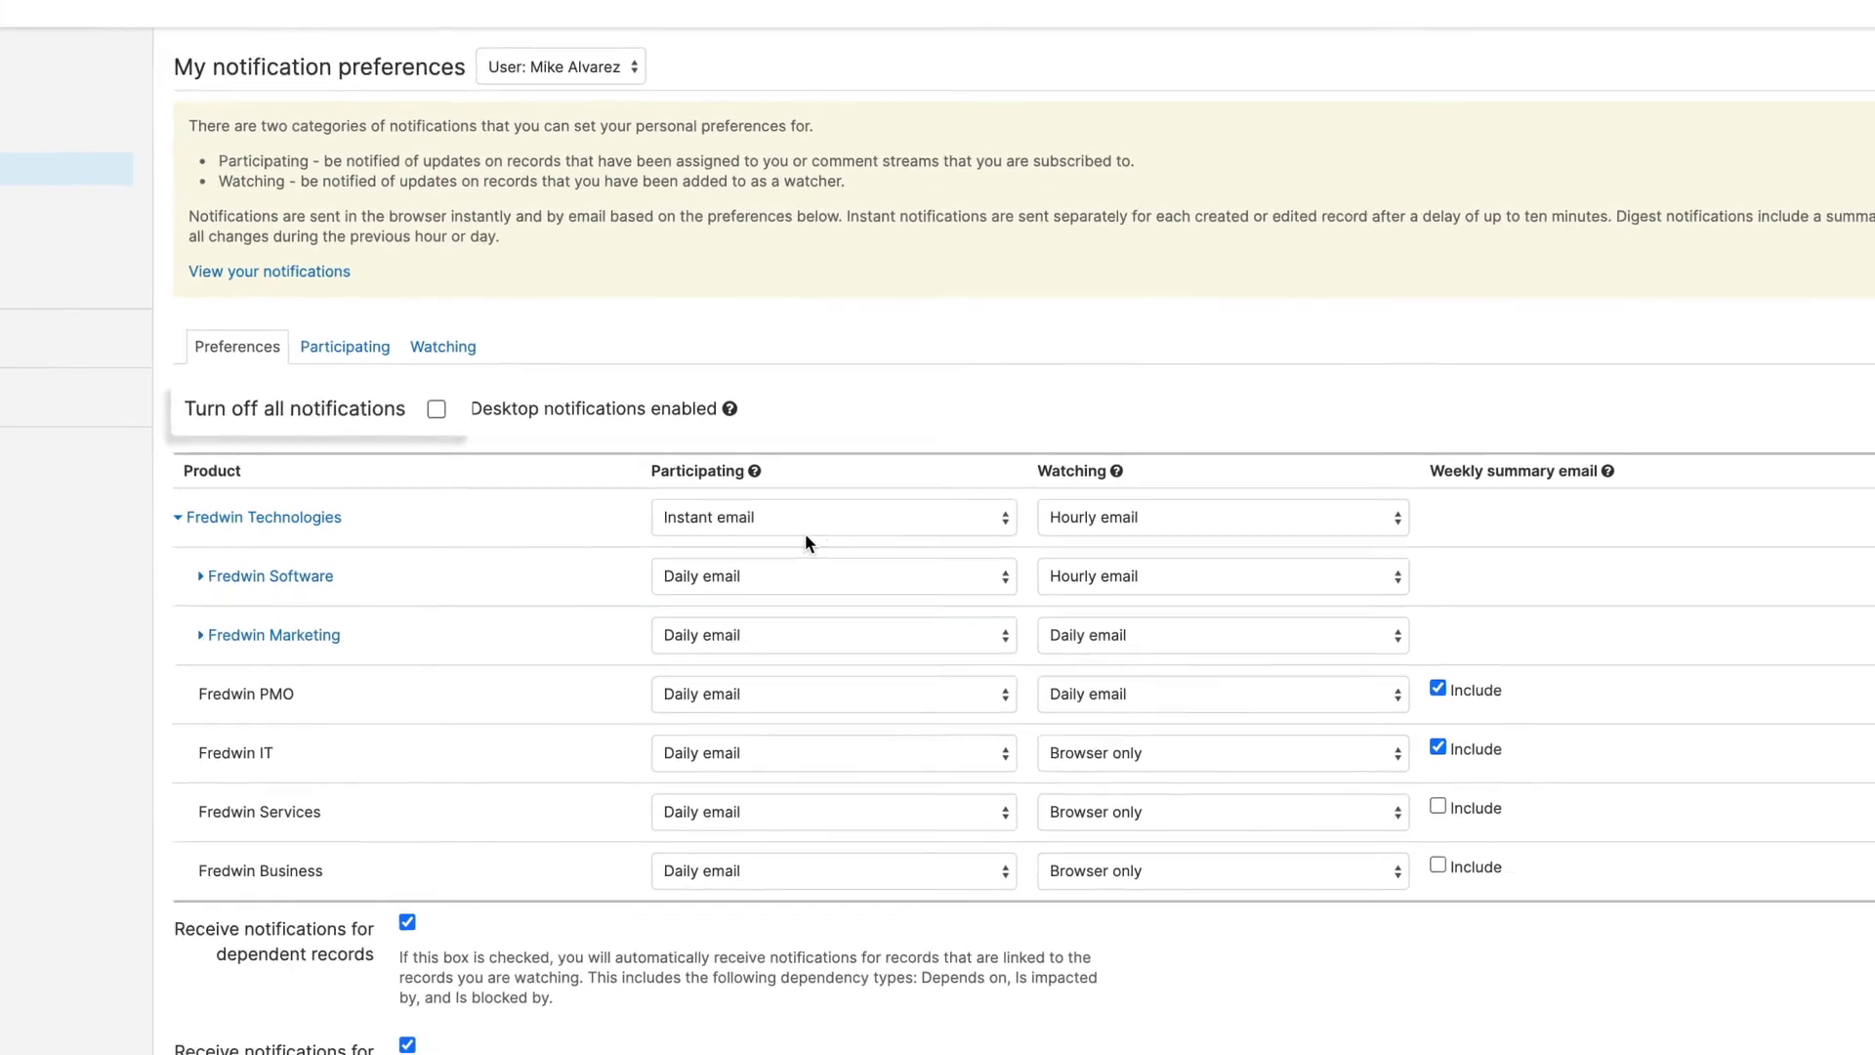
Choose Get help from an expert from the help menu.
left_click(1756, 31)
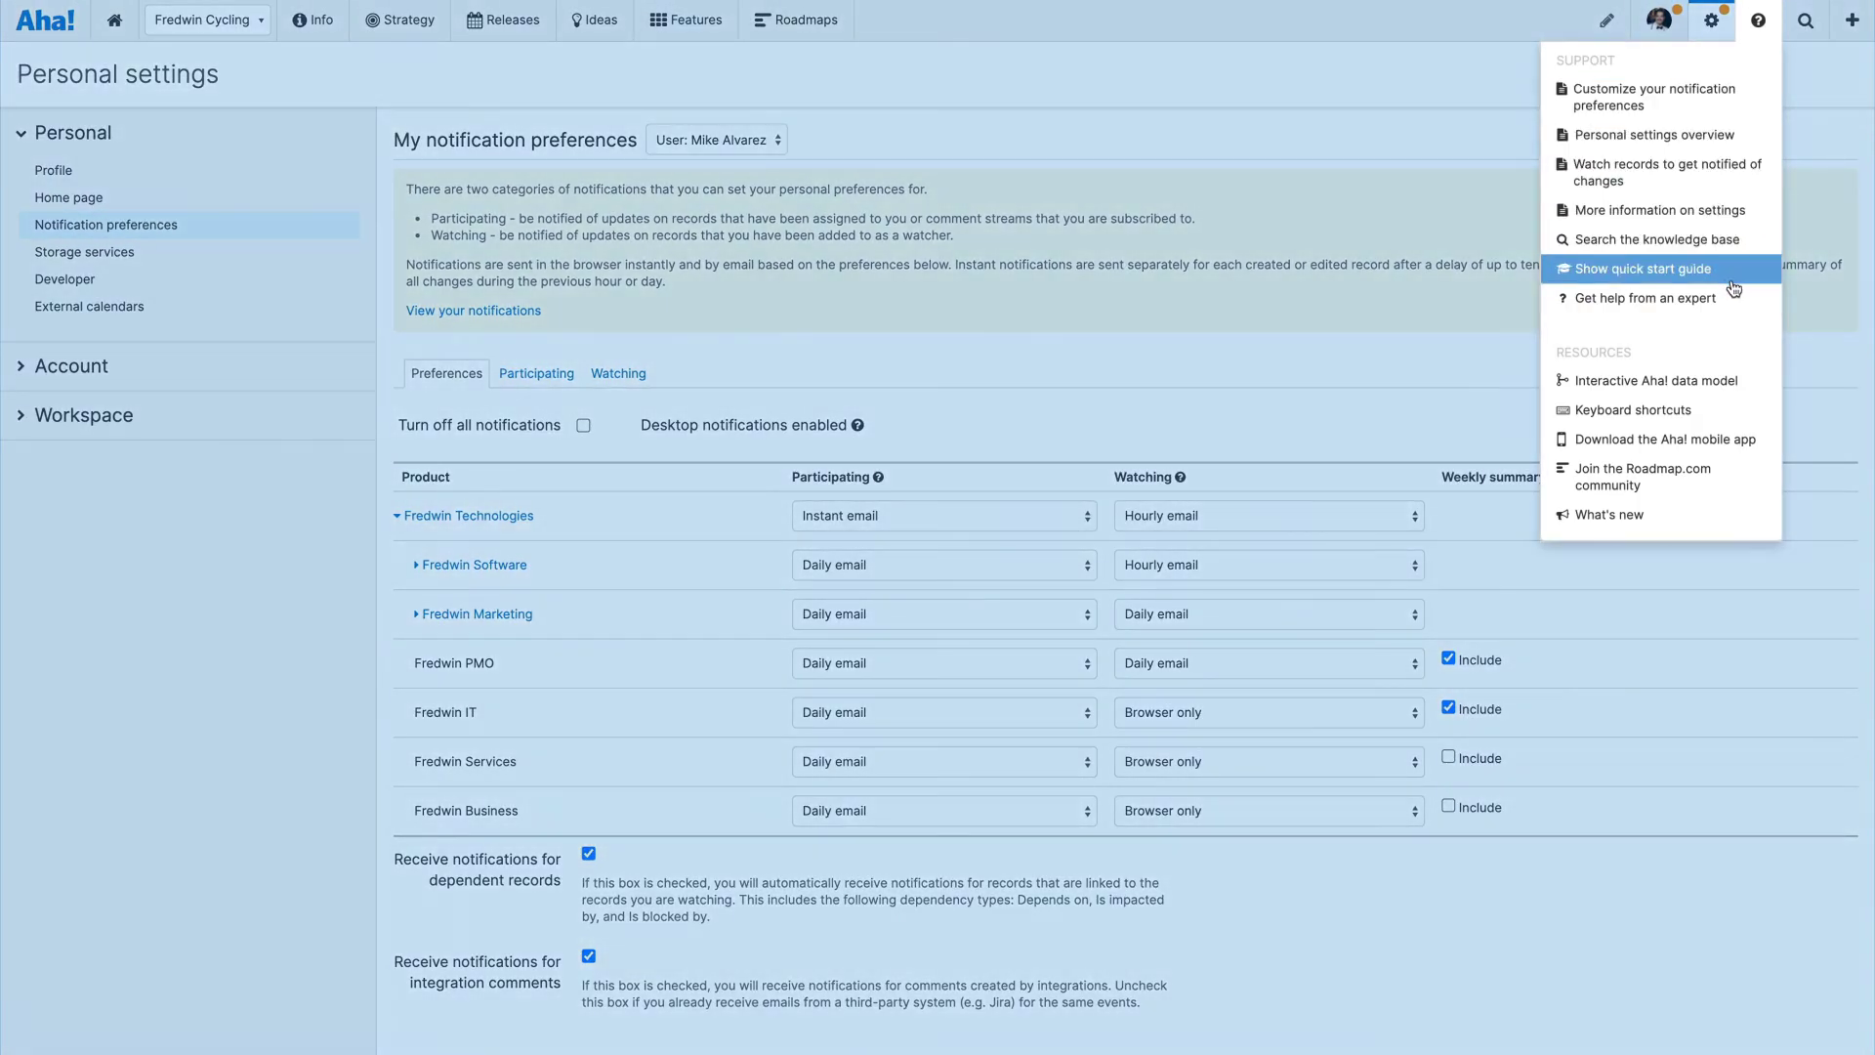
left_click(1733, 296)
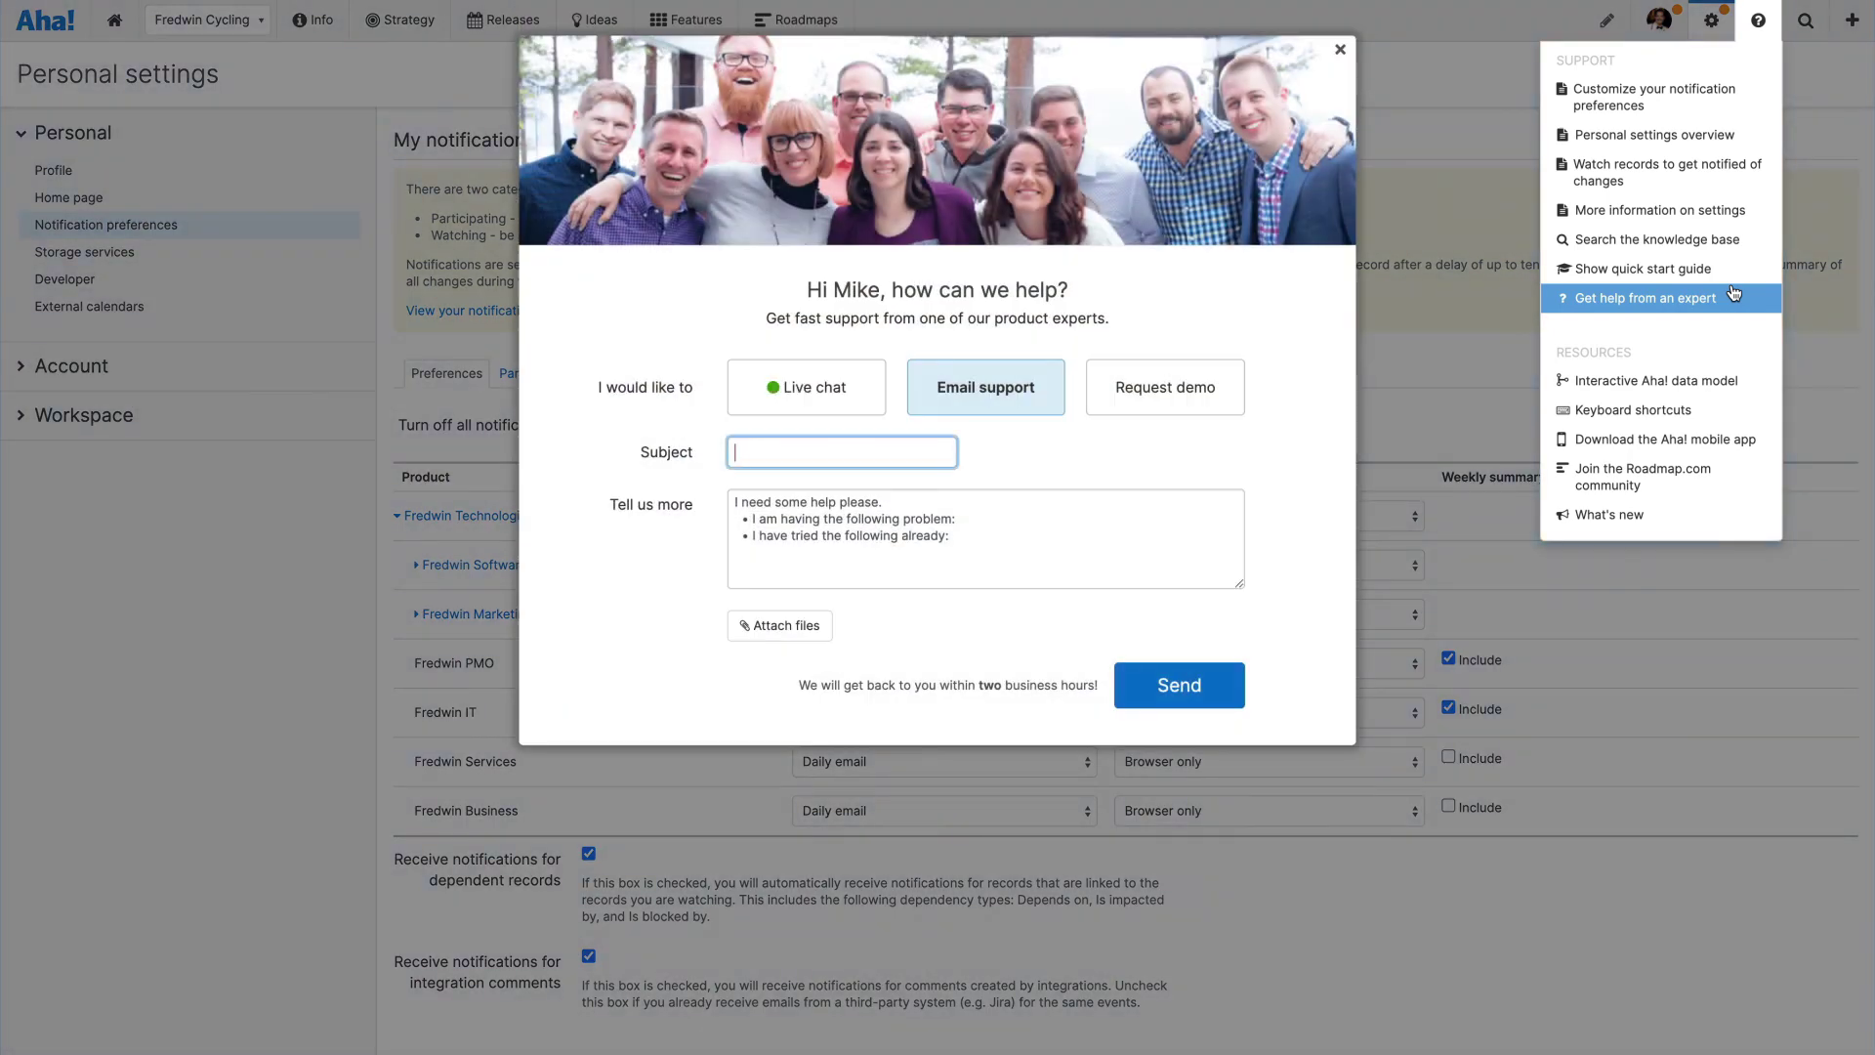